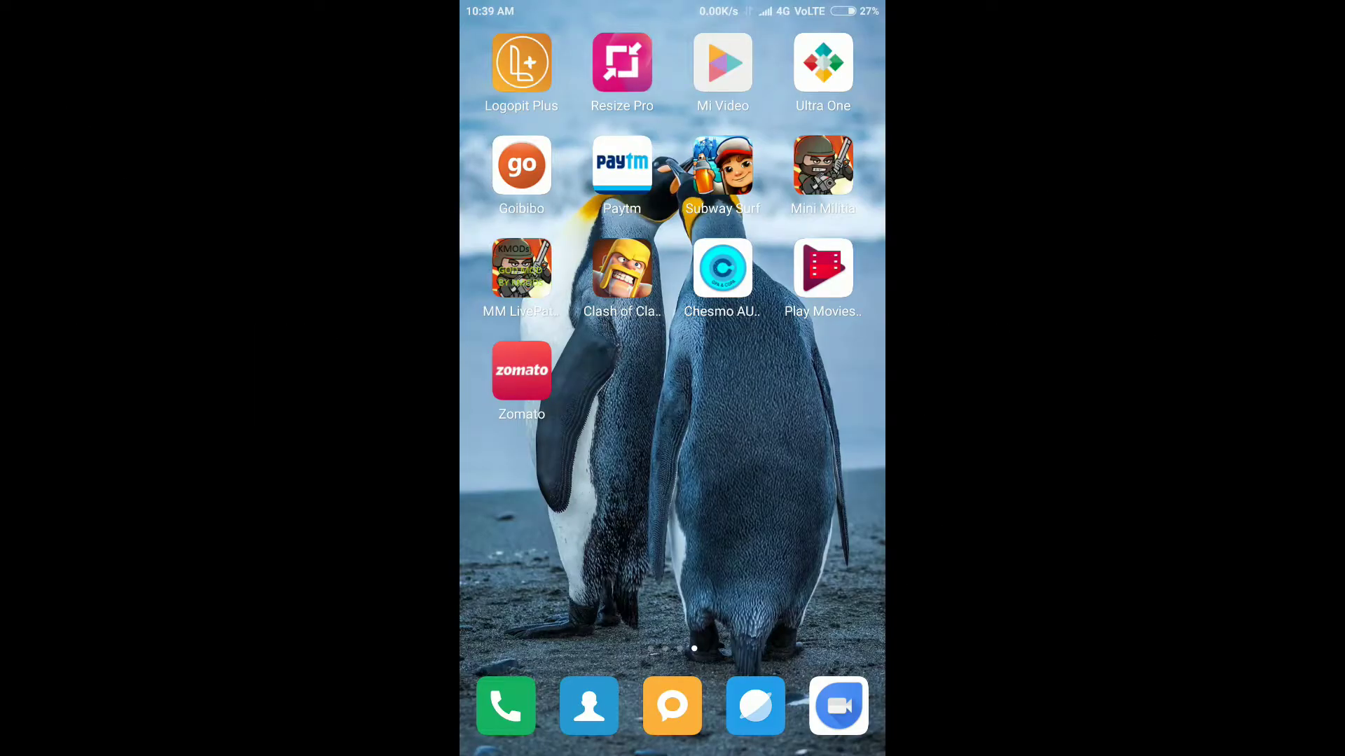
Step: Open the Wi-Fi network settings and select the BOBBY network
left_click_drag(819, 378, 526, 378)
left_click_drag(672, 4, 673, 420)
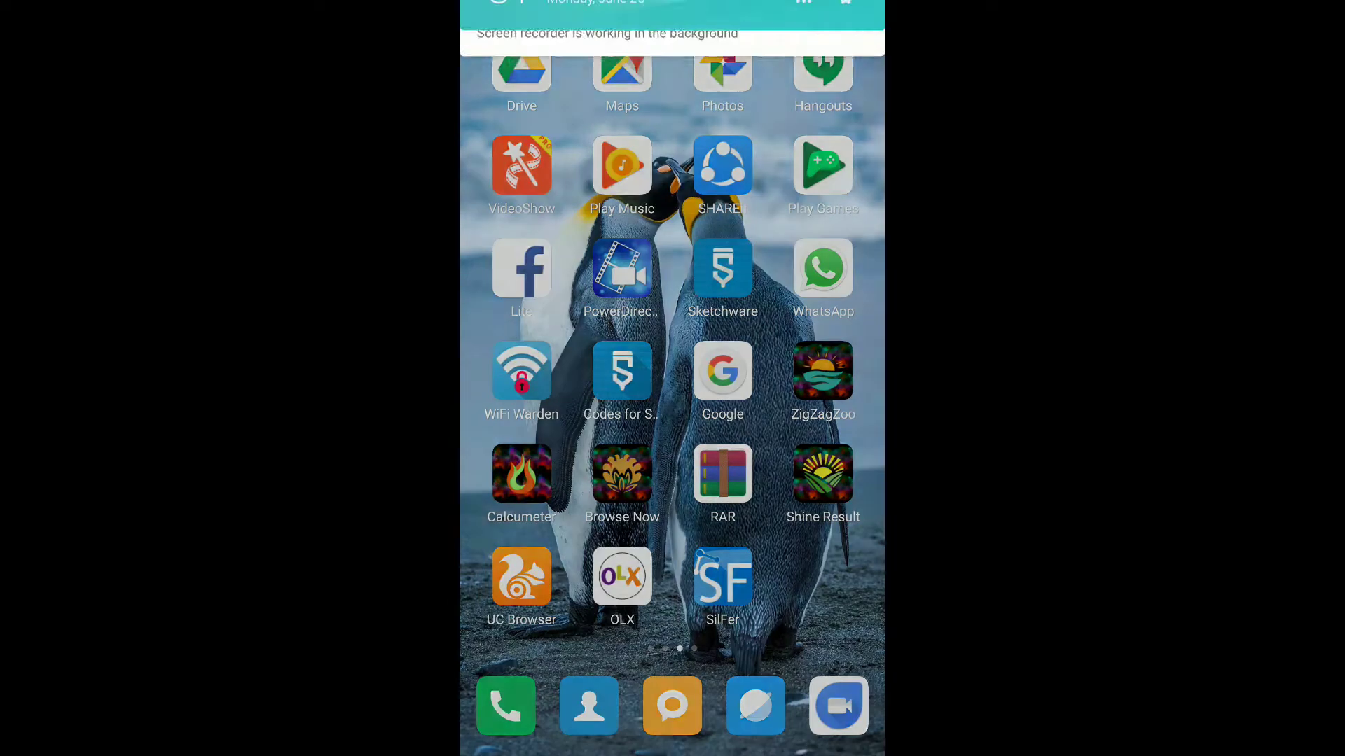
left_click(624, 192)
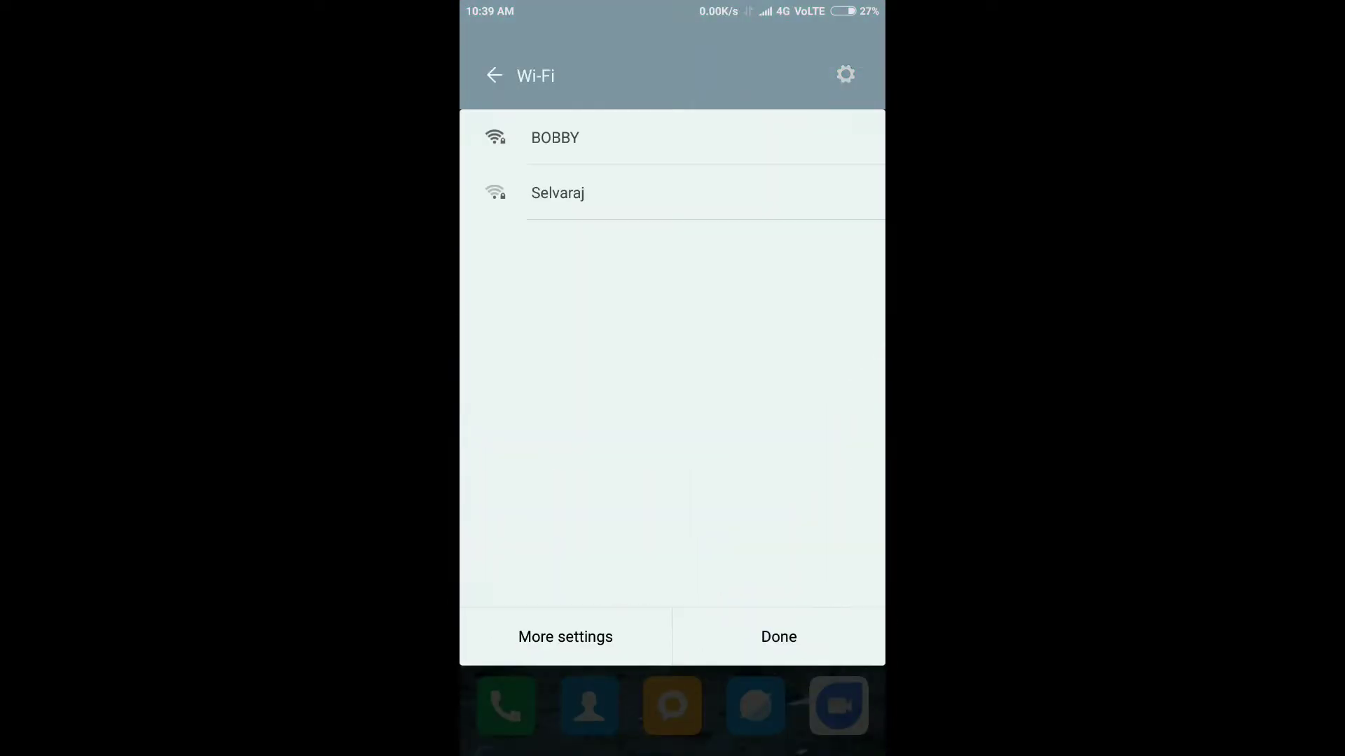
left_click(846, 74)
left_click(672, 307)
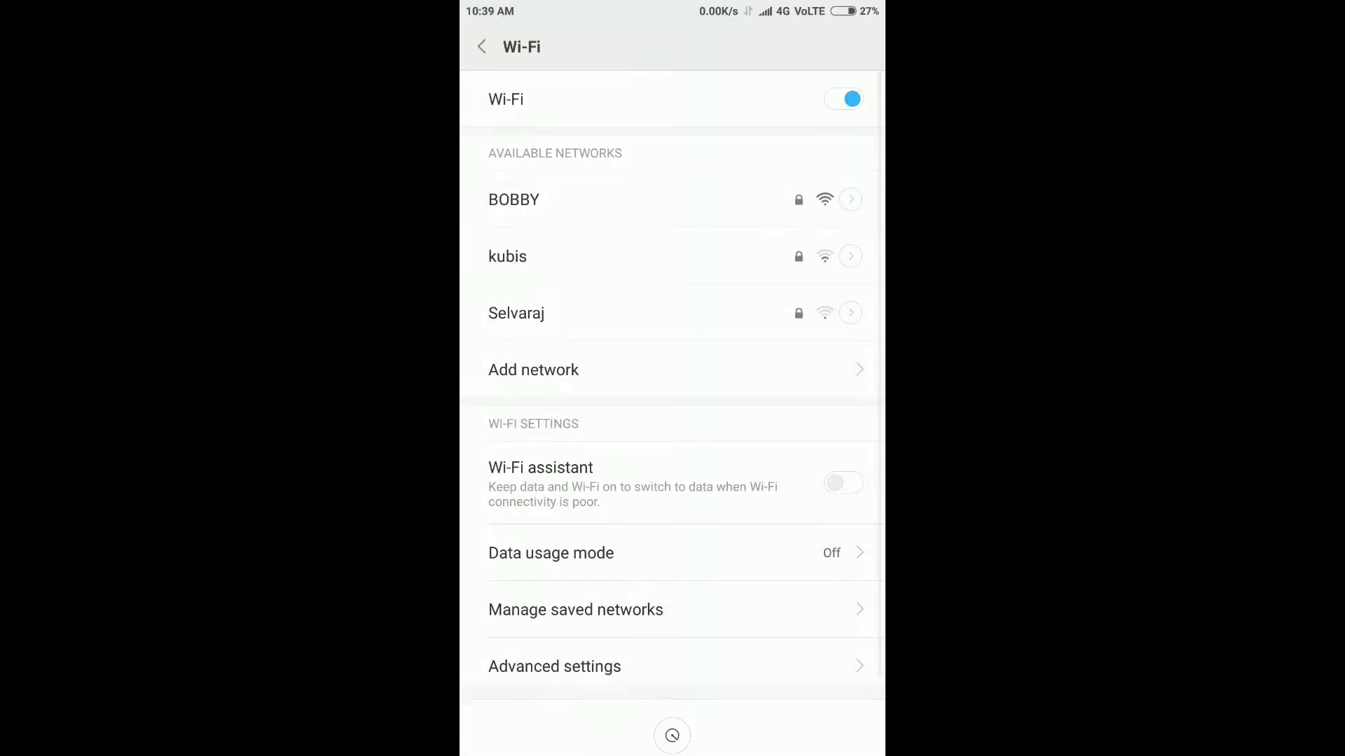
left_click(630, 200)
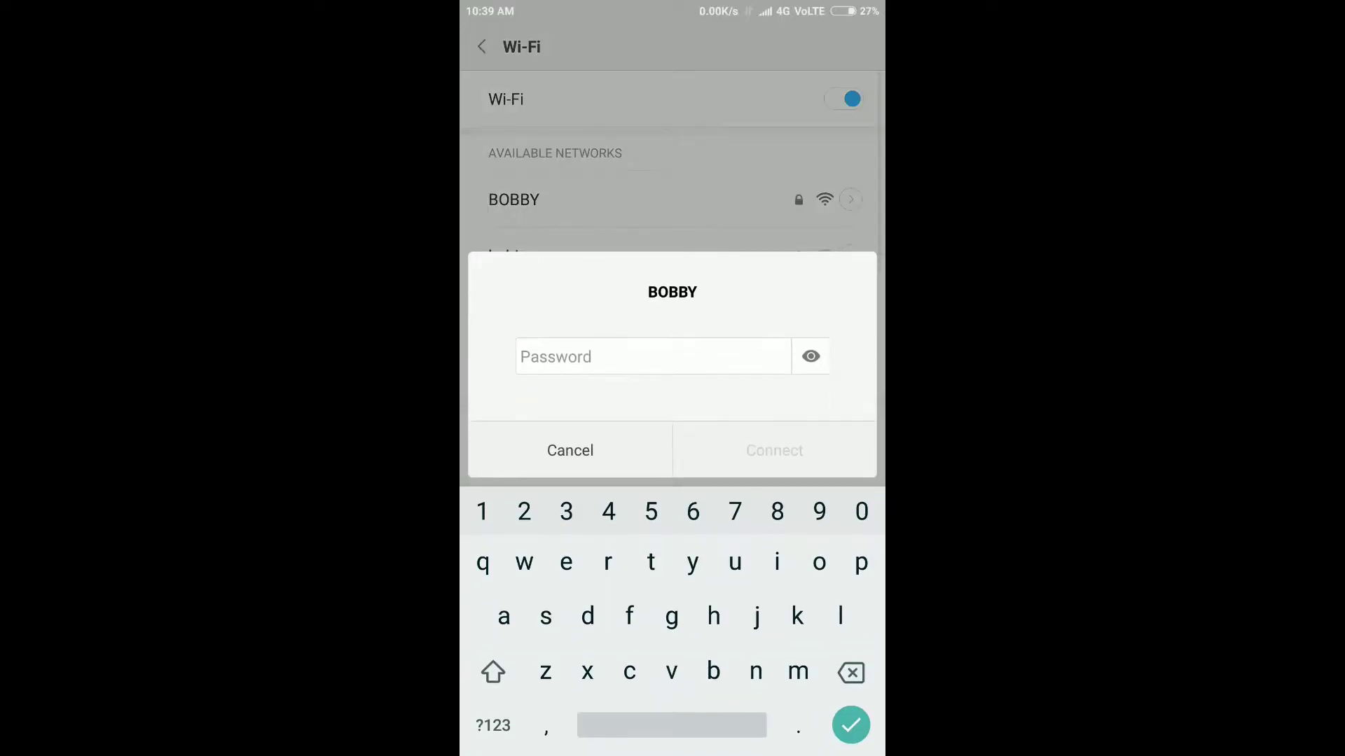
Step: Enter the BOBBY password, connect, and return to the home screen
left_click(713, 673)
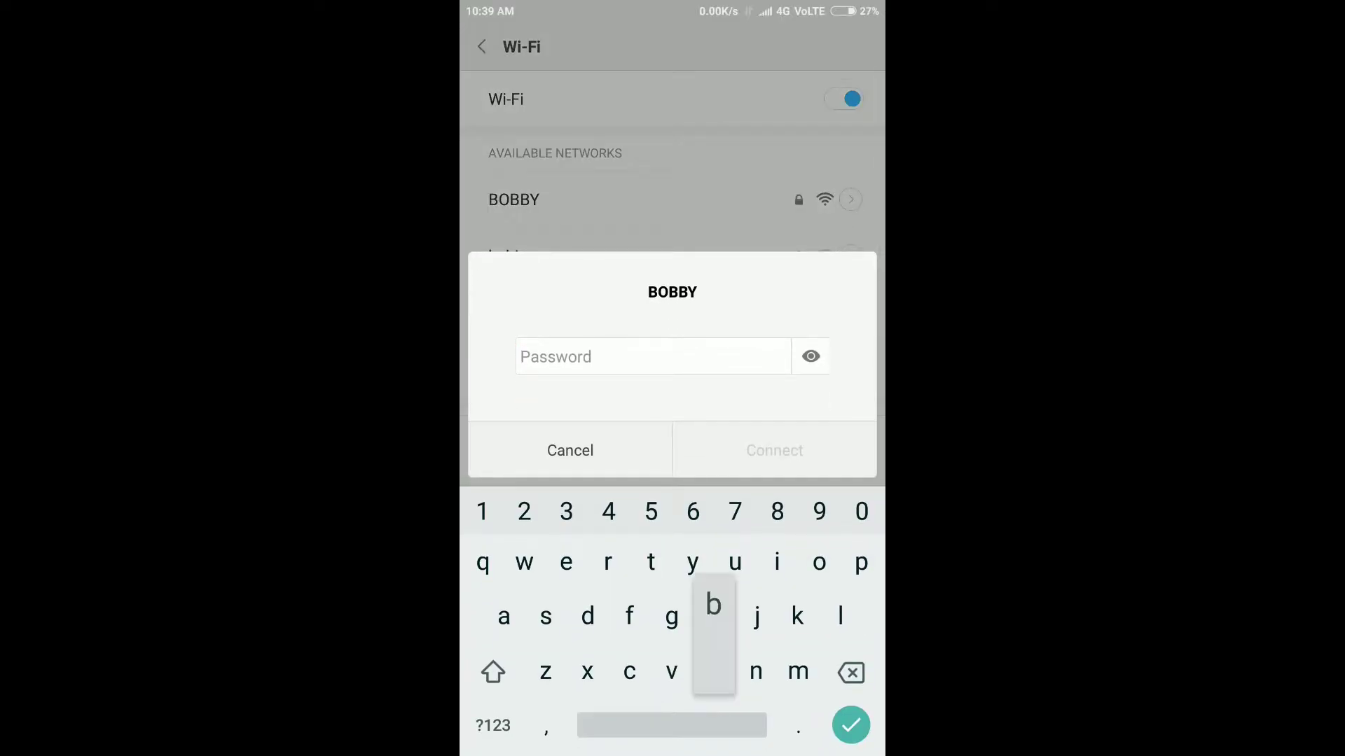
left_click(504, 617)
left_click(650, 561)
left_click(797, 672)
left_click(503, 617)
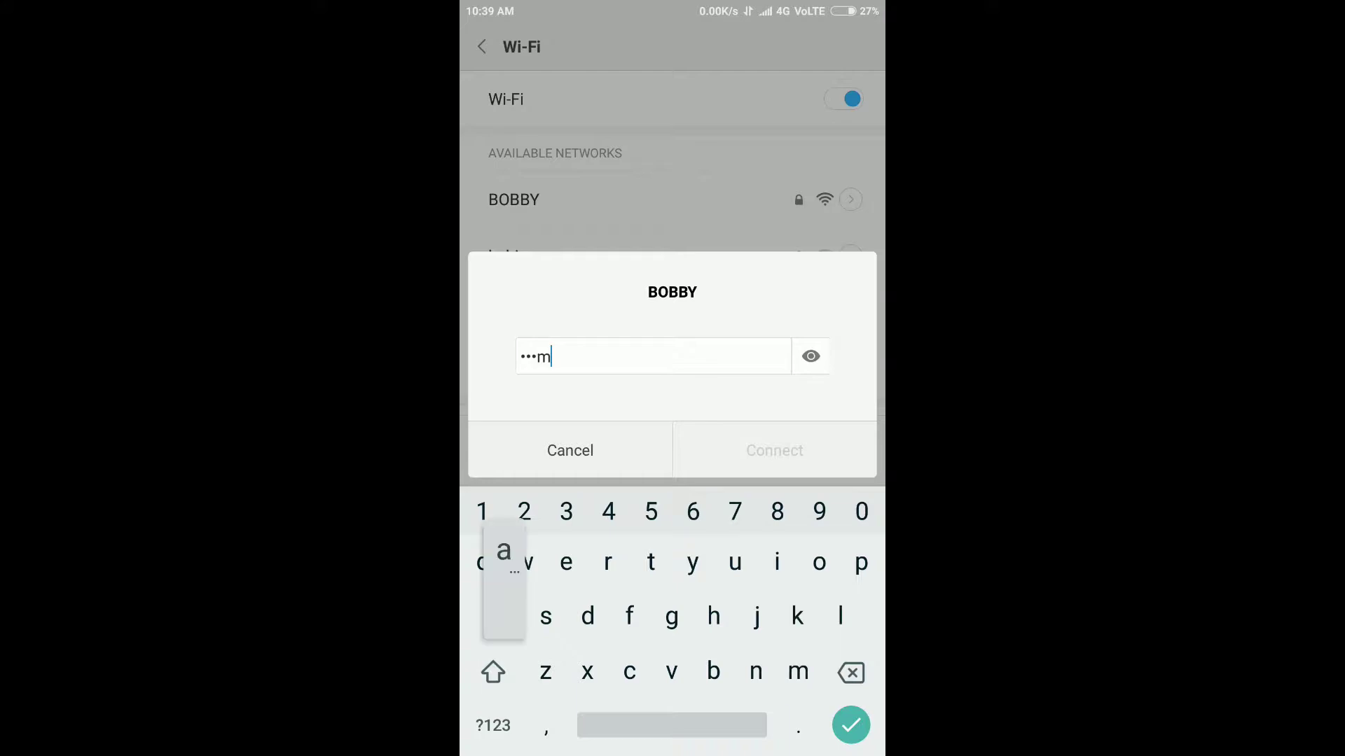
left_click(755, 672)
left_click(756, 673)
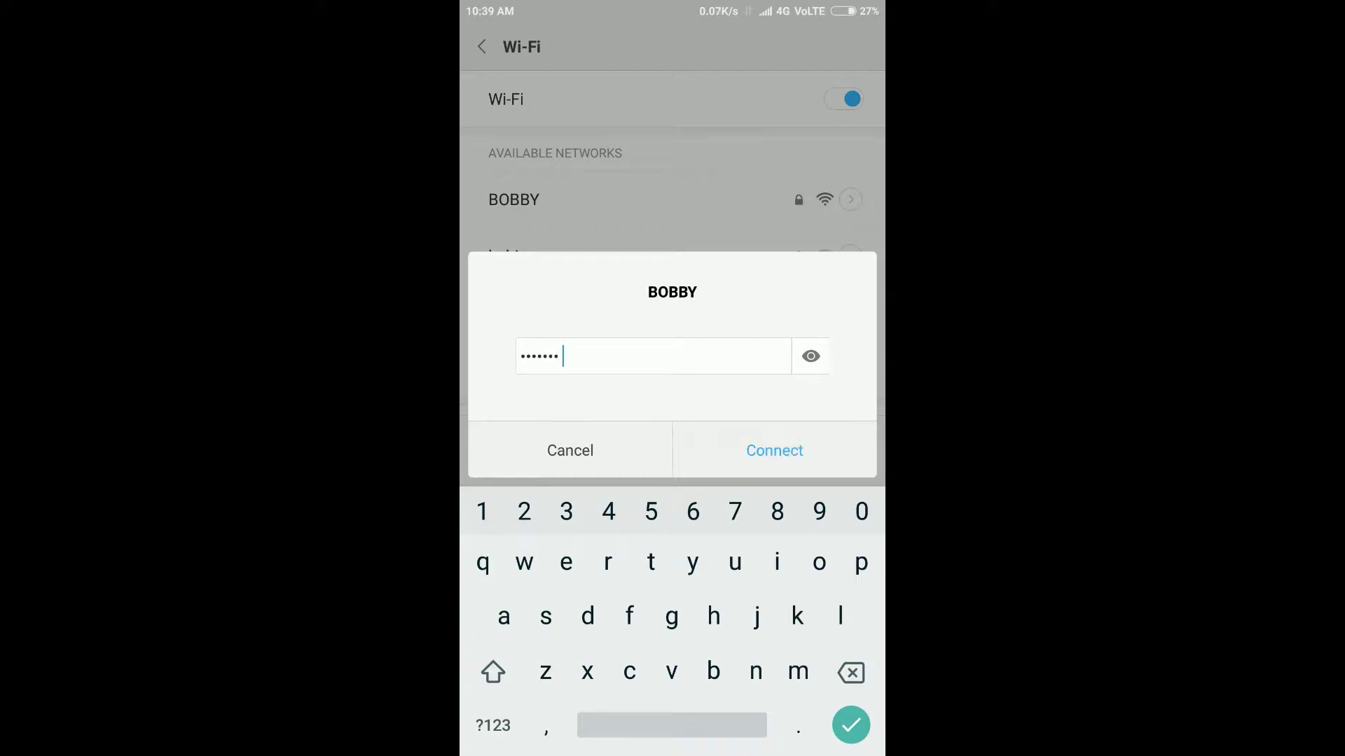
left_click(775, 451)
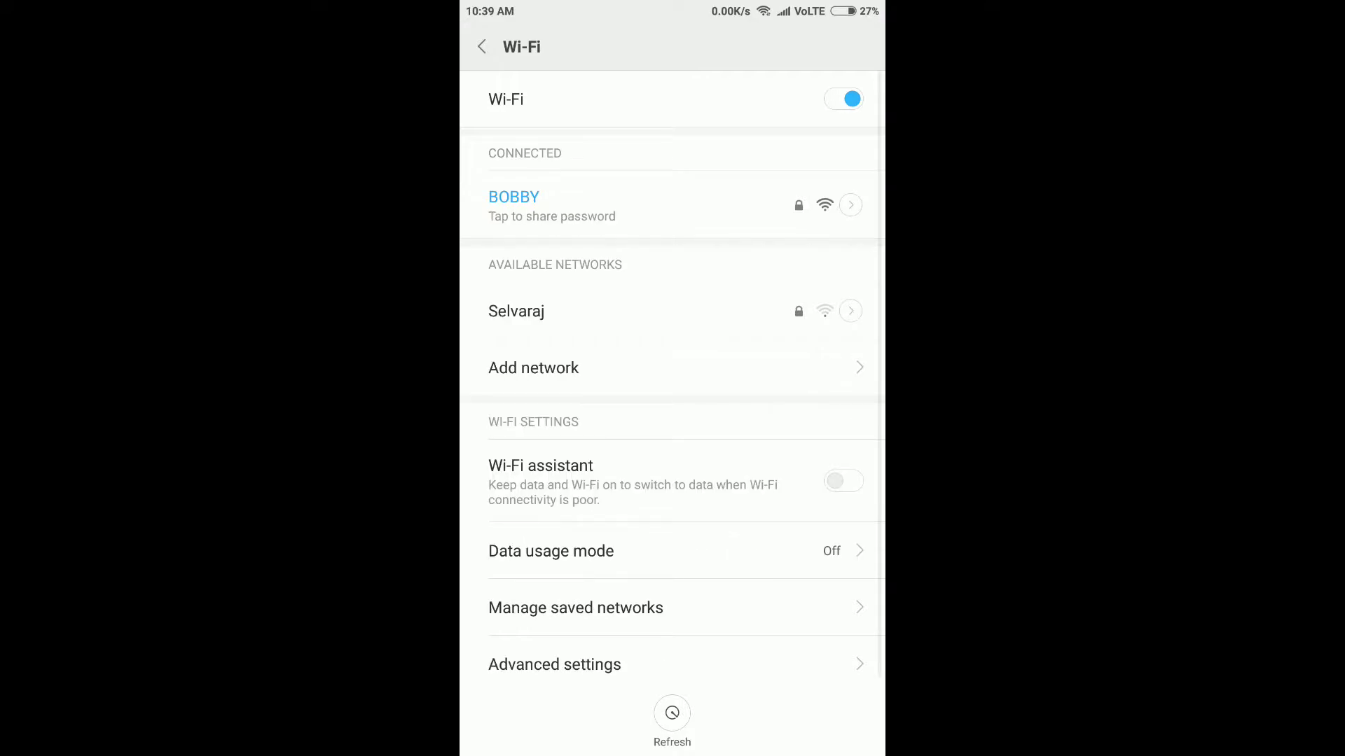
left_click(481, 46)
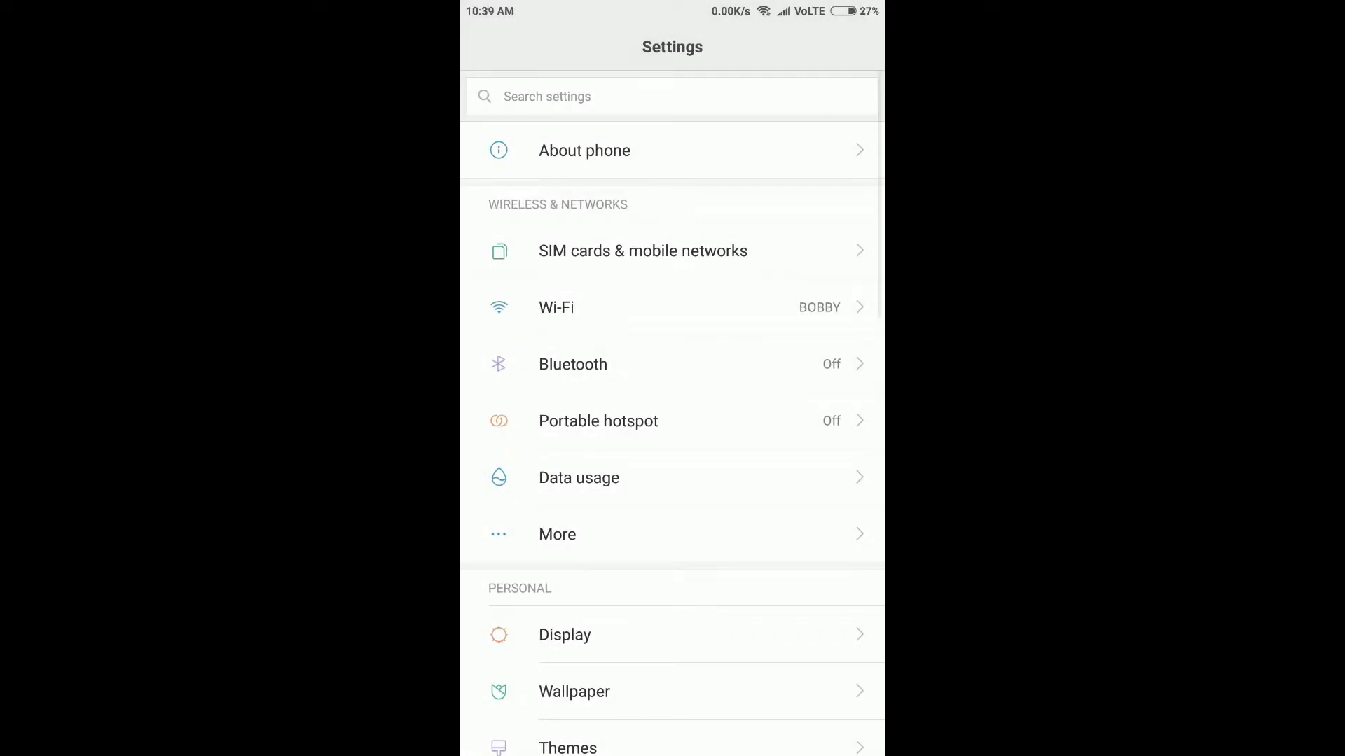
key("Home")
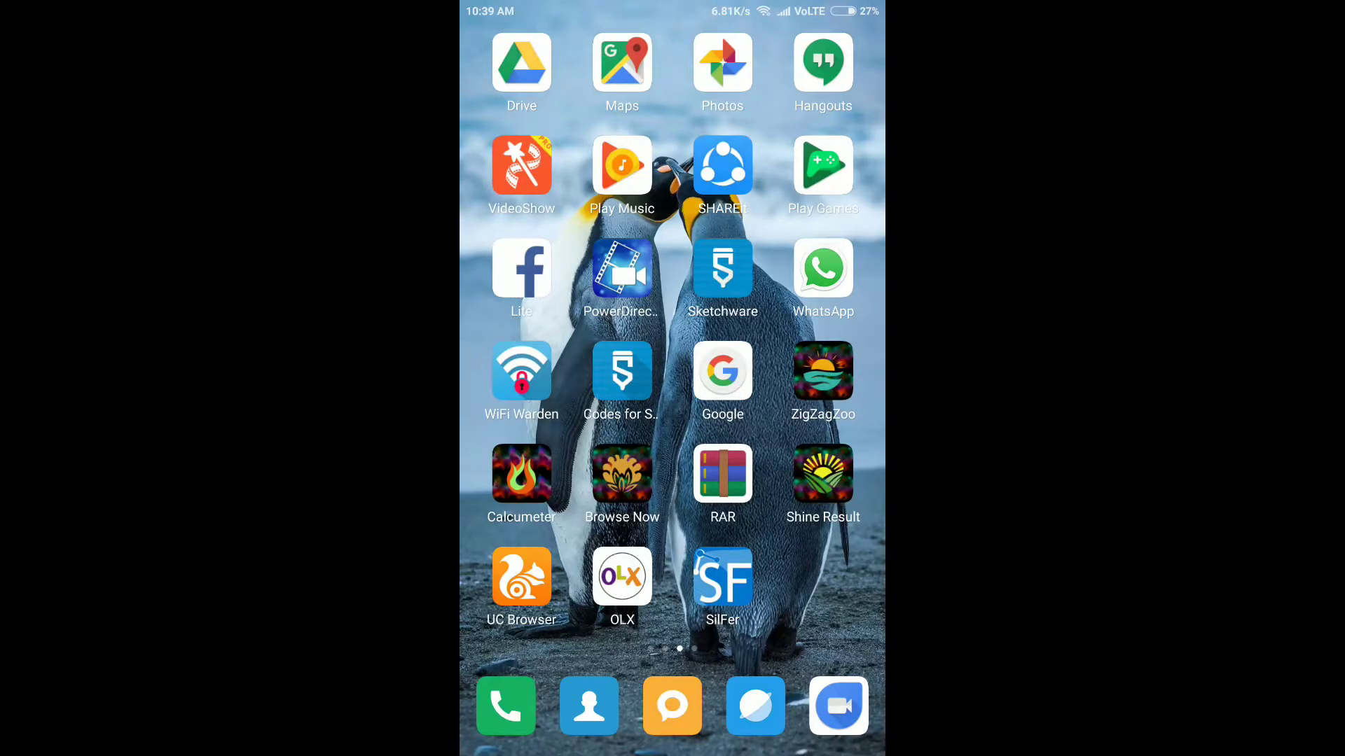
Step: Launch Mi Drop and start Connect to computer, sharing Internal shared storage
left_click_drag(525, 441, 820, 441)
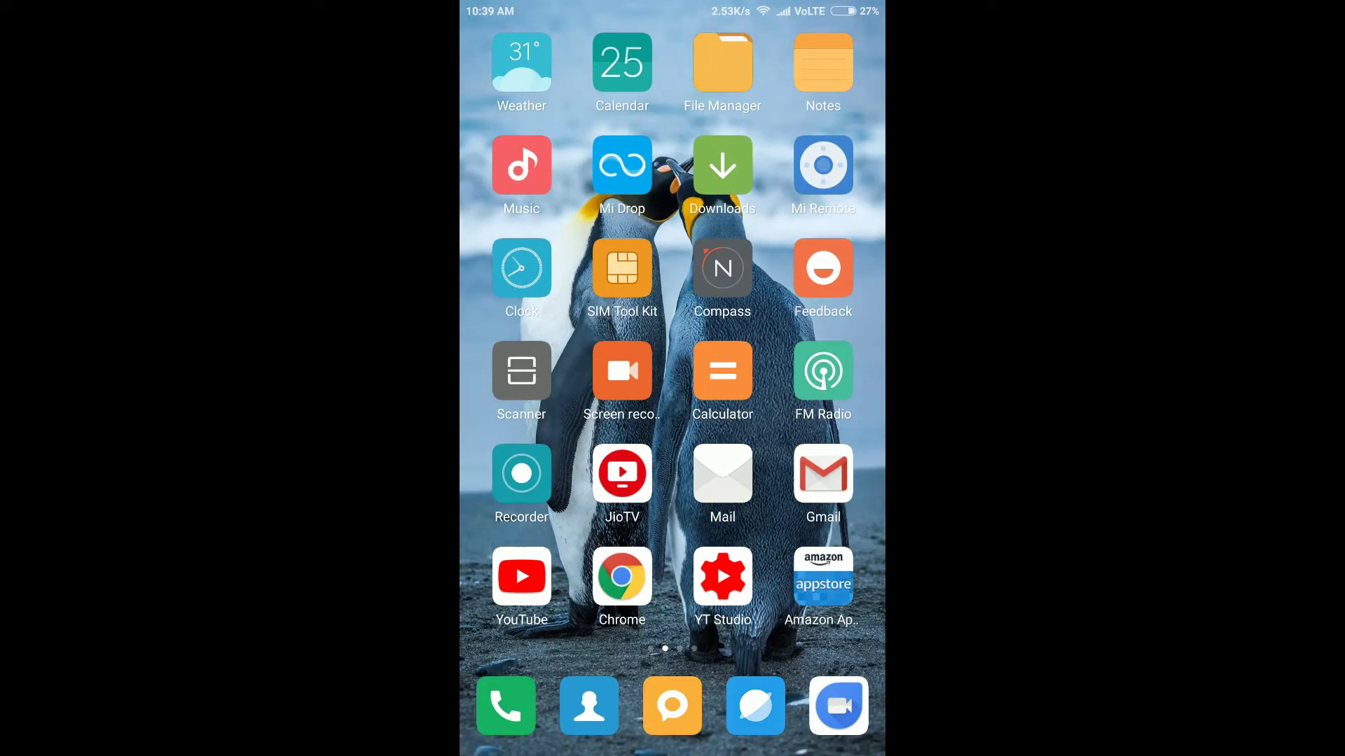
left_click(622, 165)
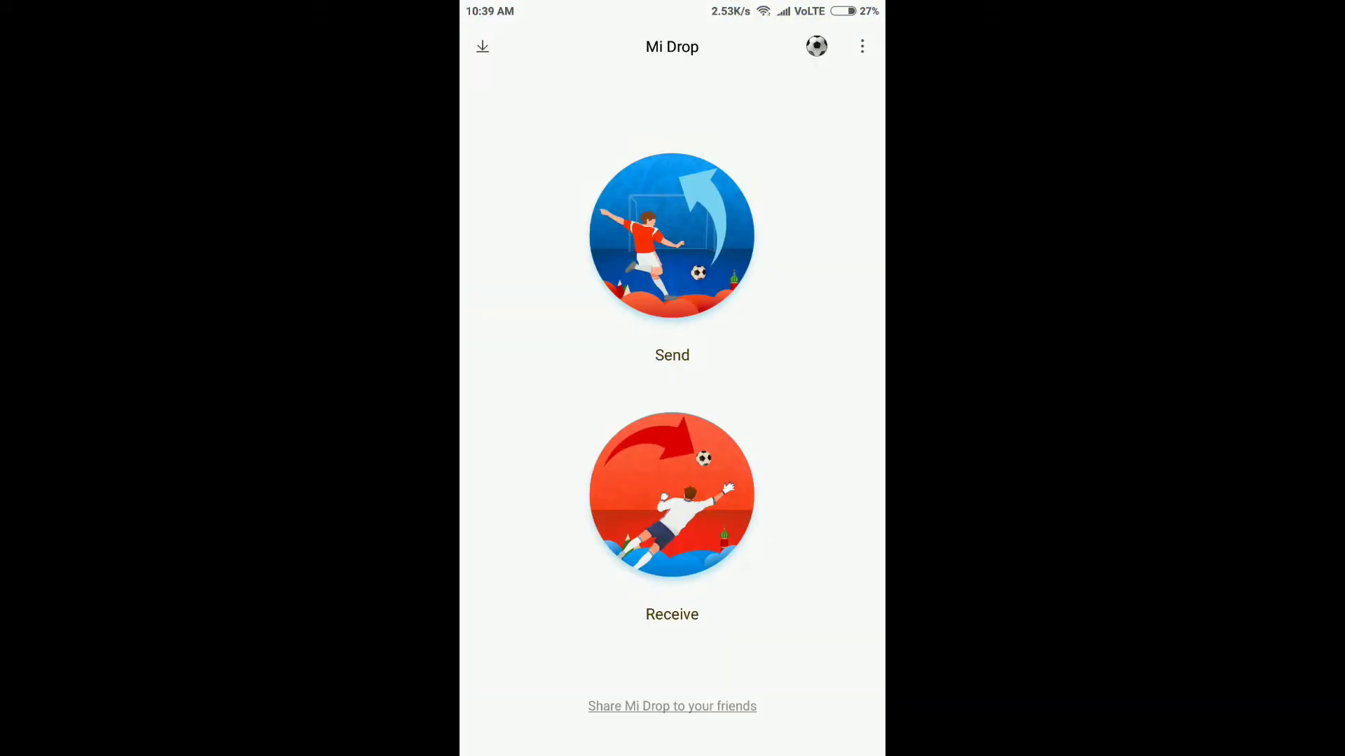
left_click(862, 46)
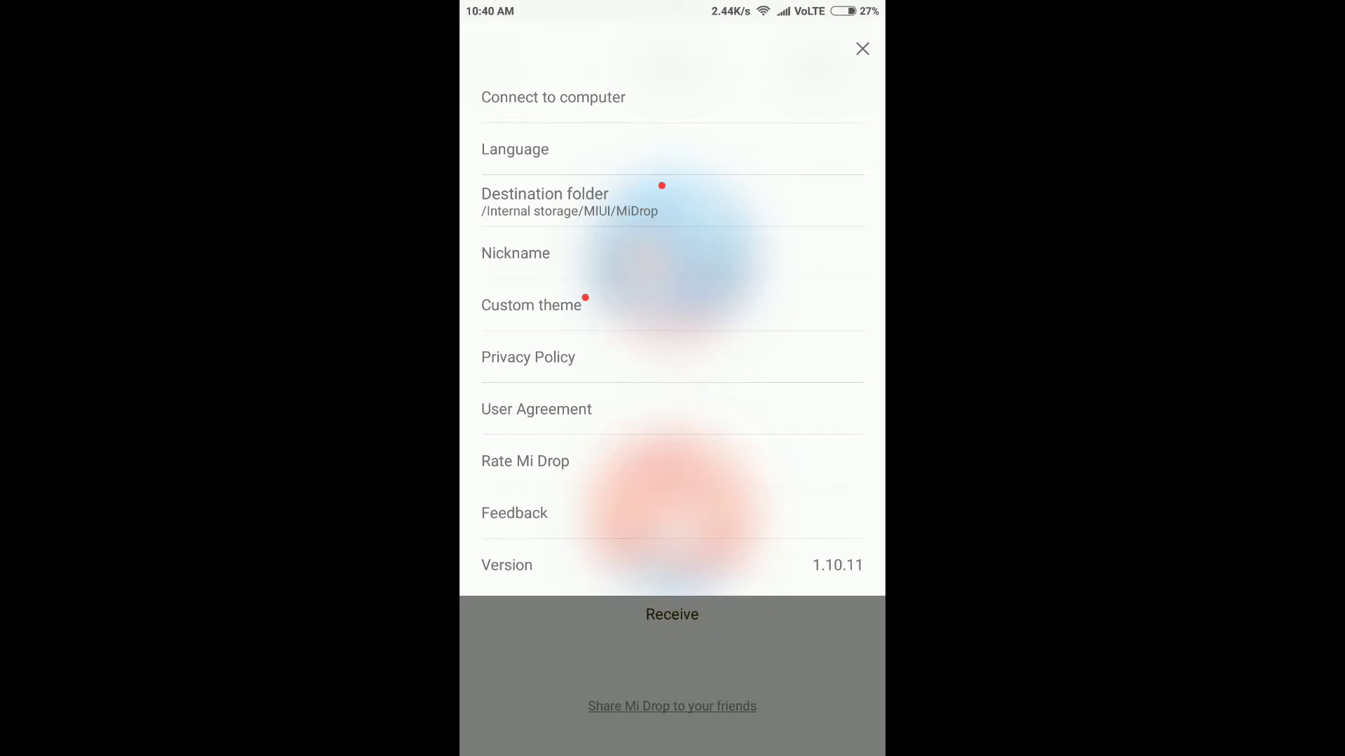
left_click(552, 96)
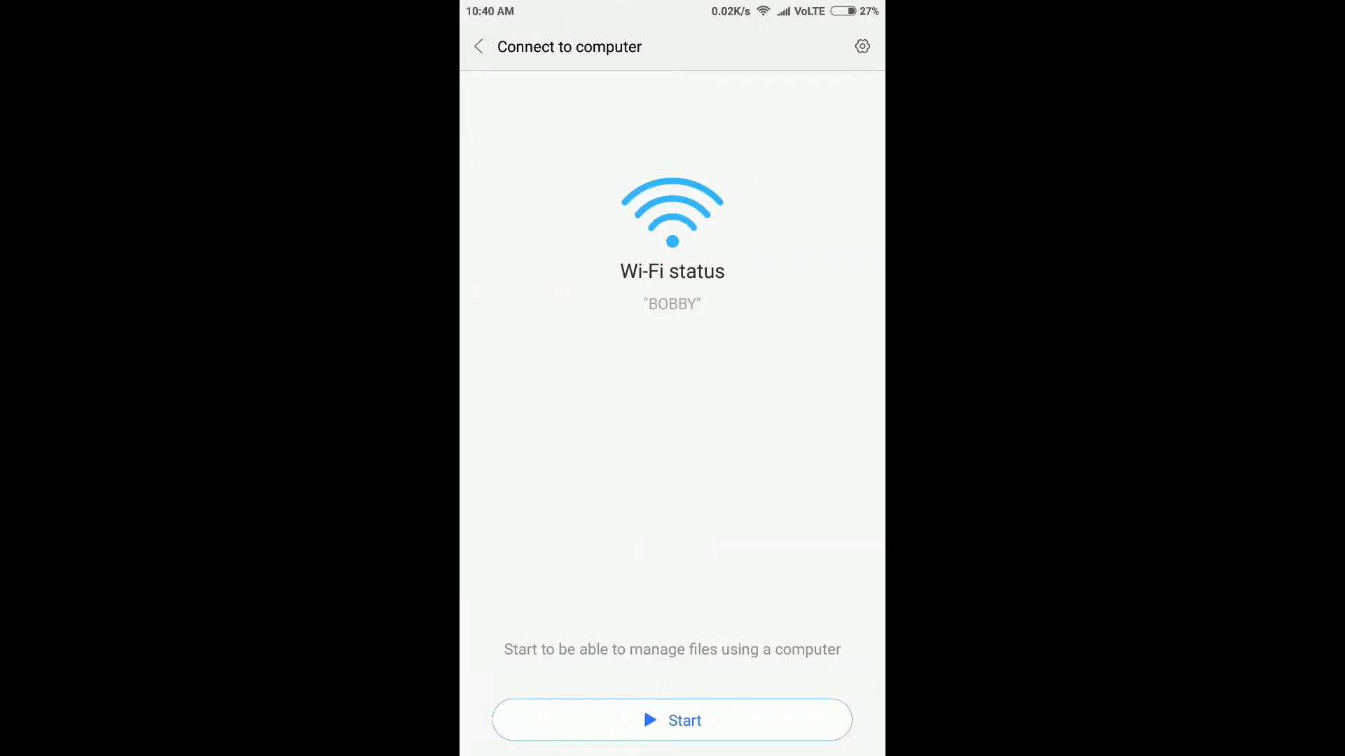
left_click(643, 720)
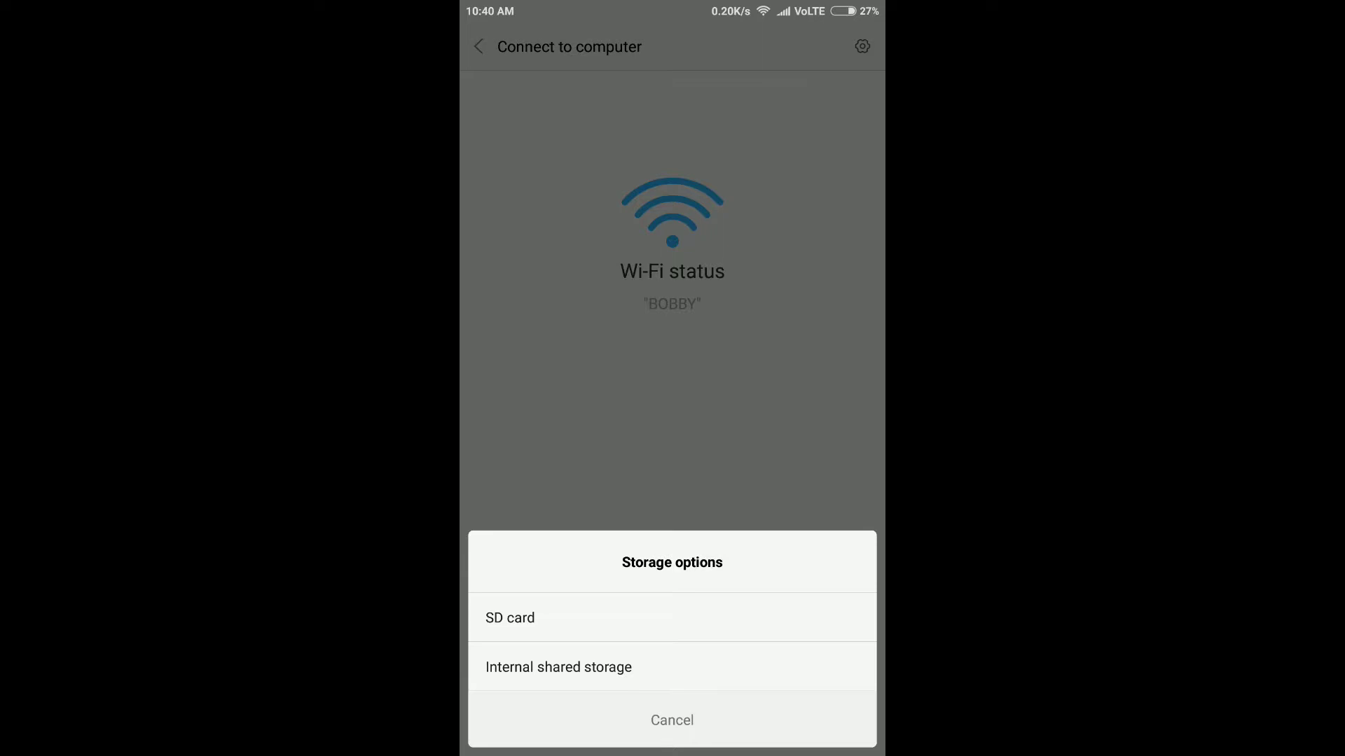
left_click(559, 667)
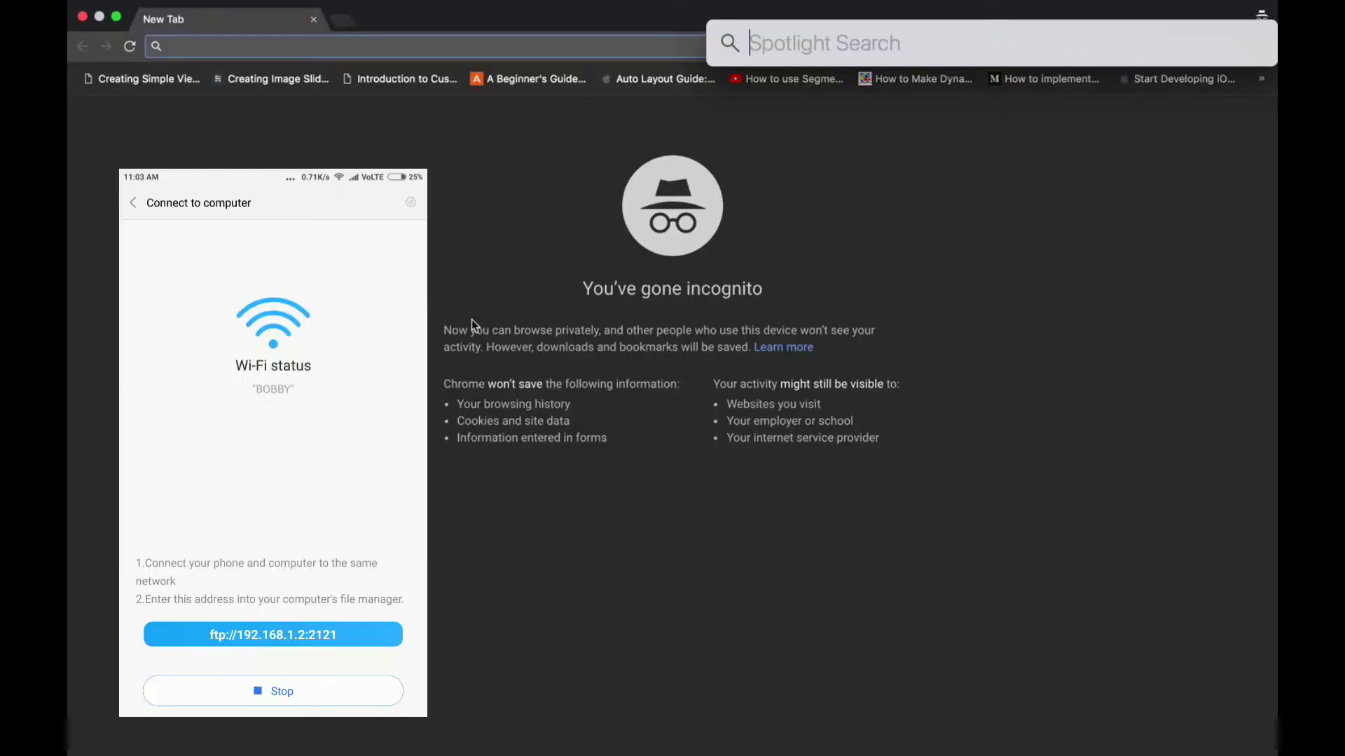
type("ft")
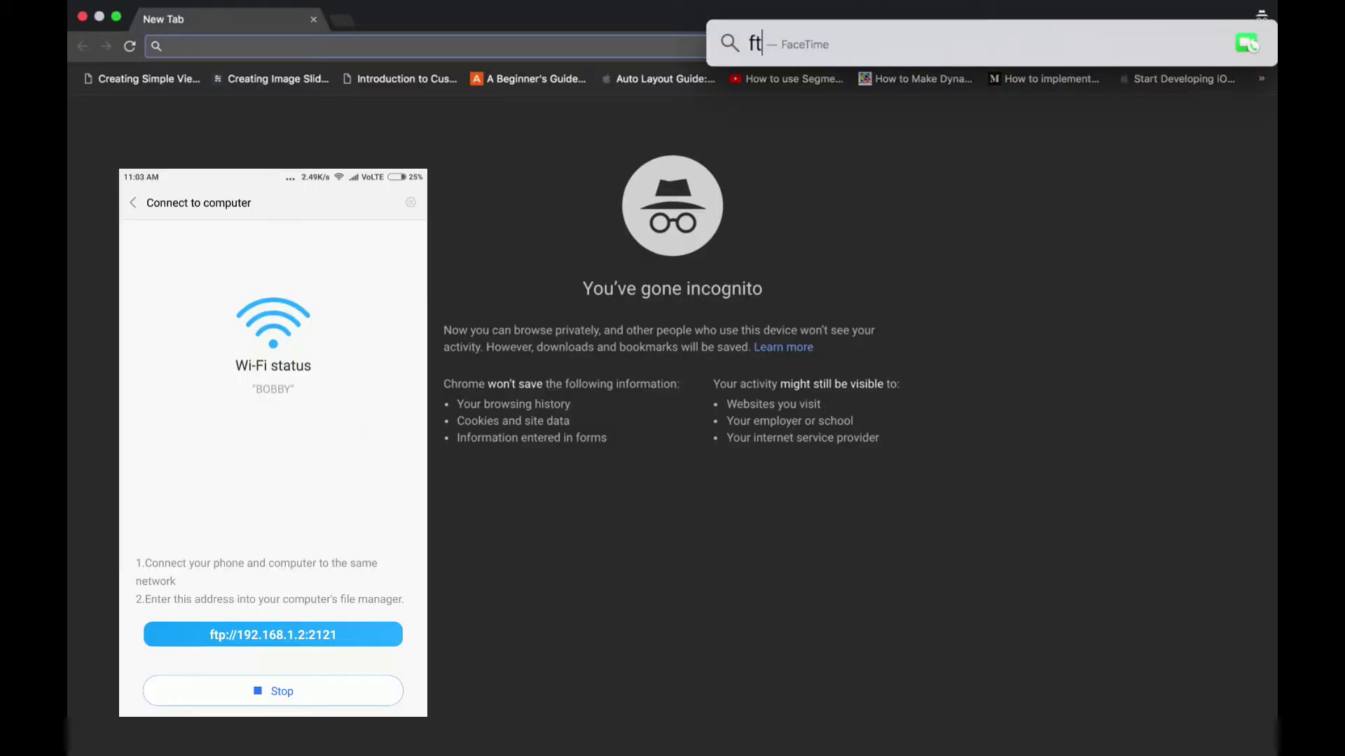
type("p:")
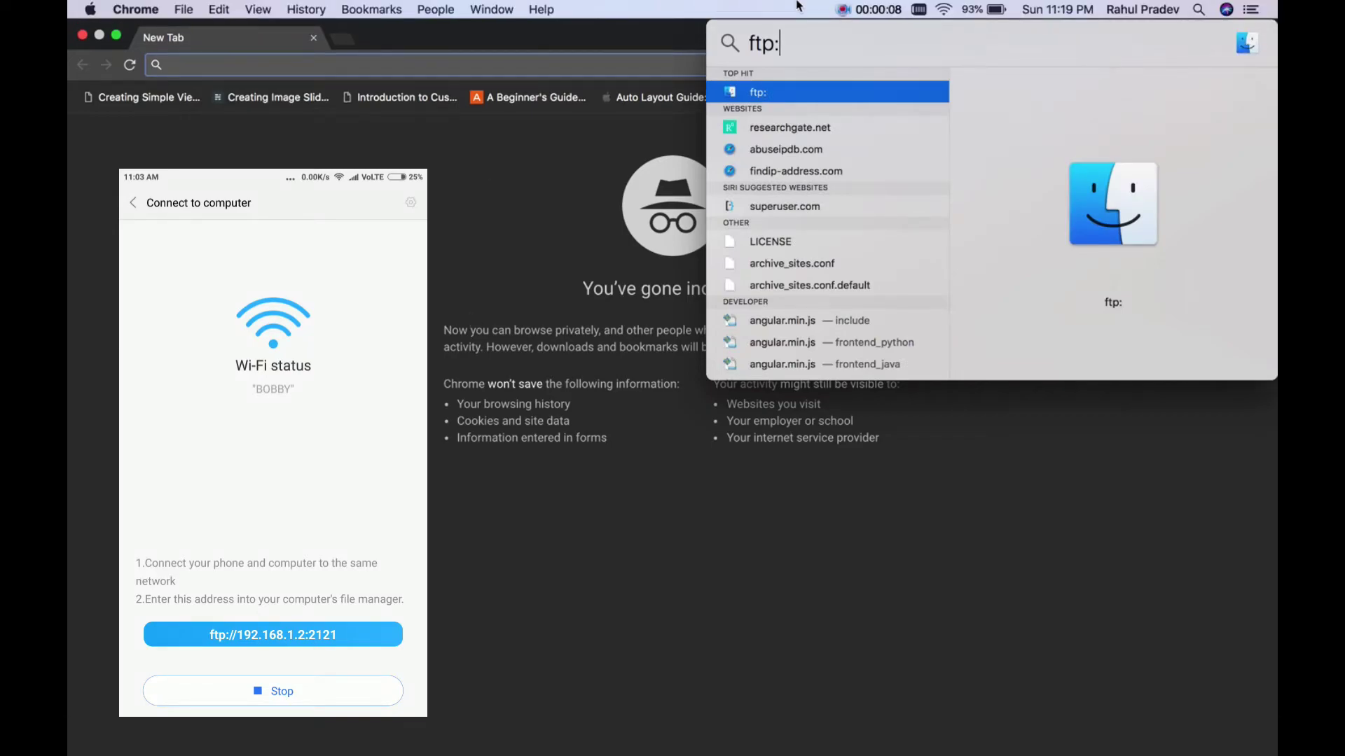
Step: Enter ftp://192.168.1.2:2121 in Spotlight, fixing a mistyped 7, and open it
key("super+a")
key("Right")
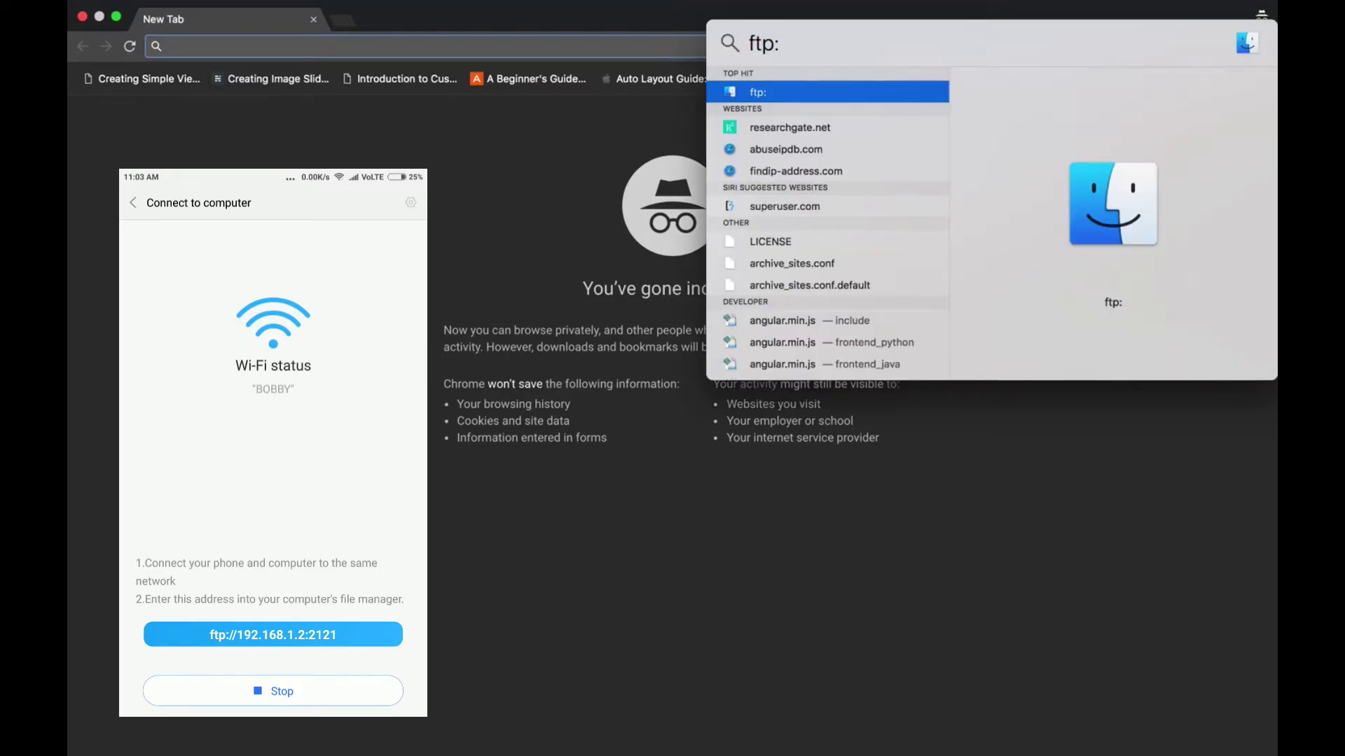
type("//")
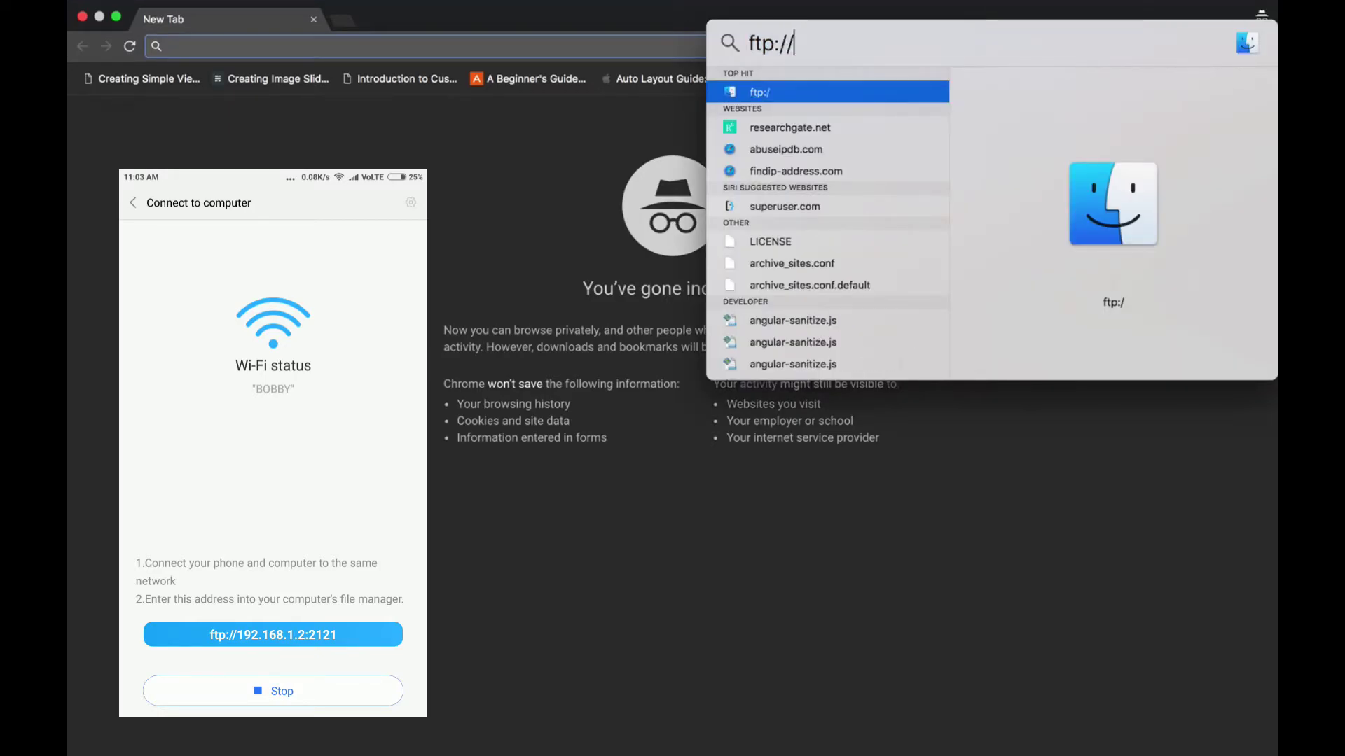
type("192.")
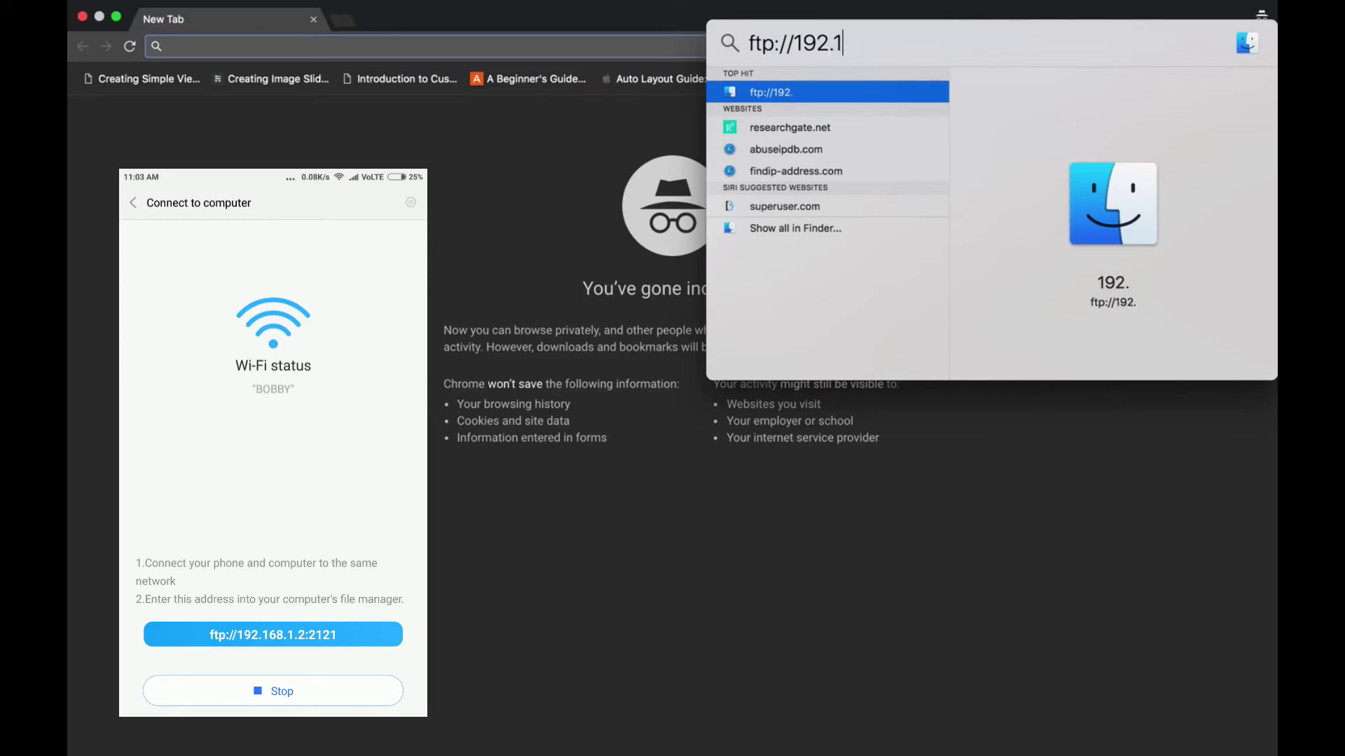
type("187")
key("BackSpace")
key("Left")
type("6")
key("Right")
type(".")
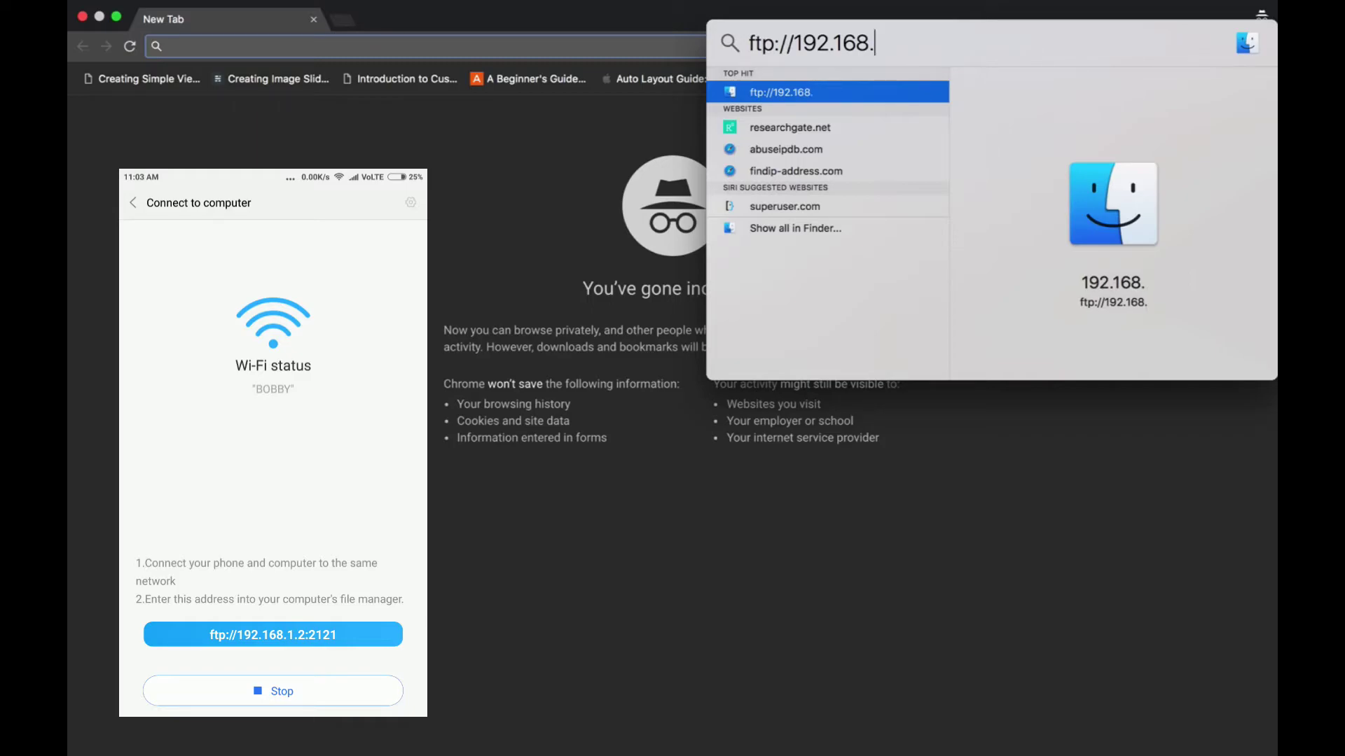
type("1.2")
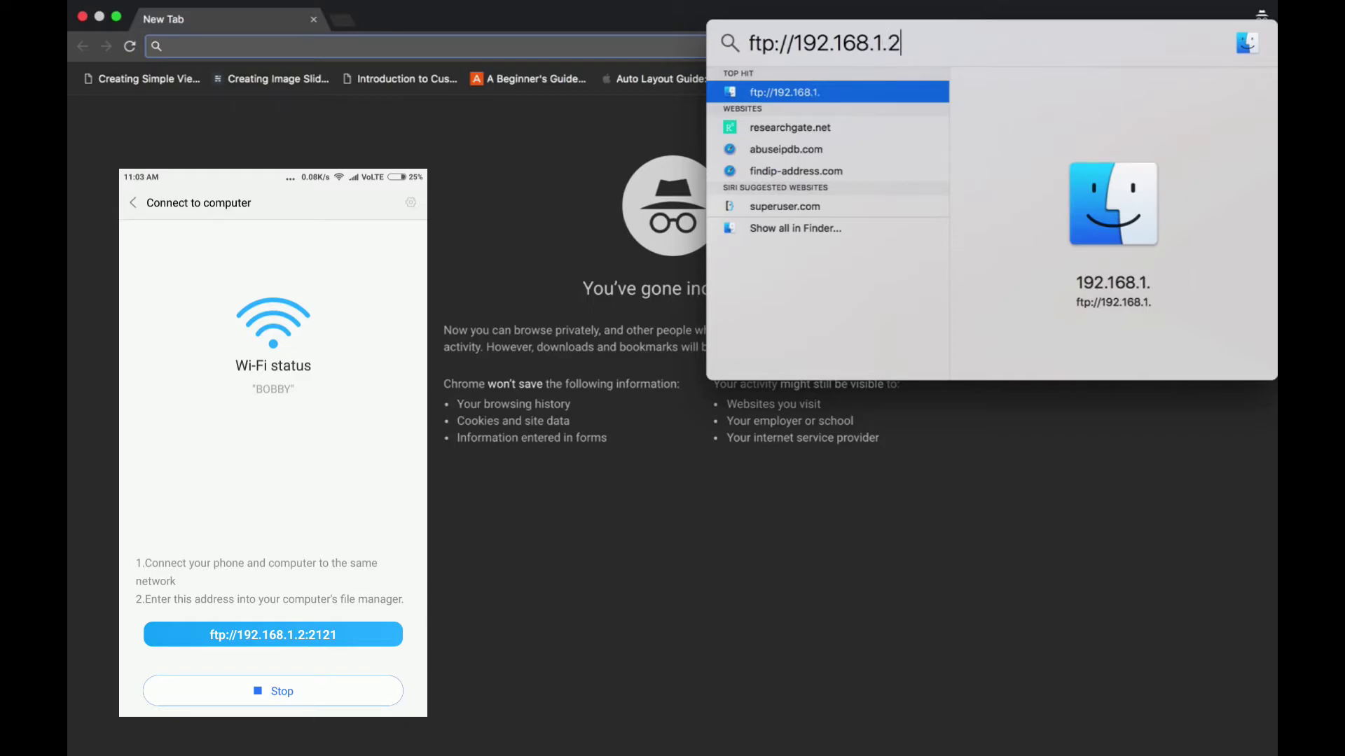
type(":212")
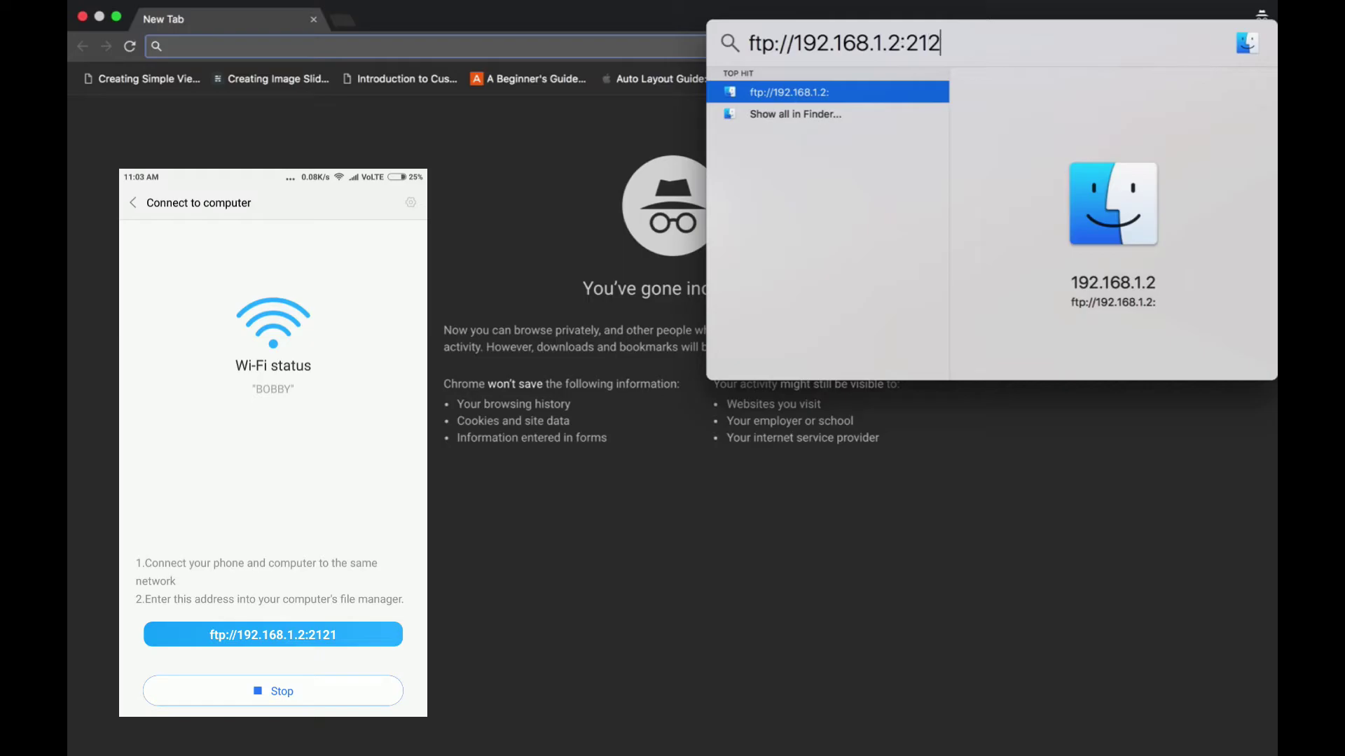
type("1")
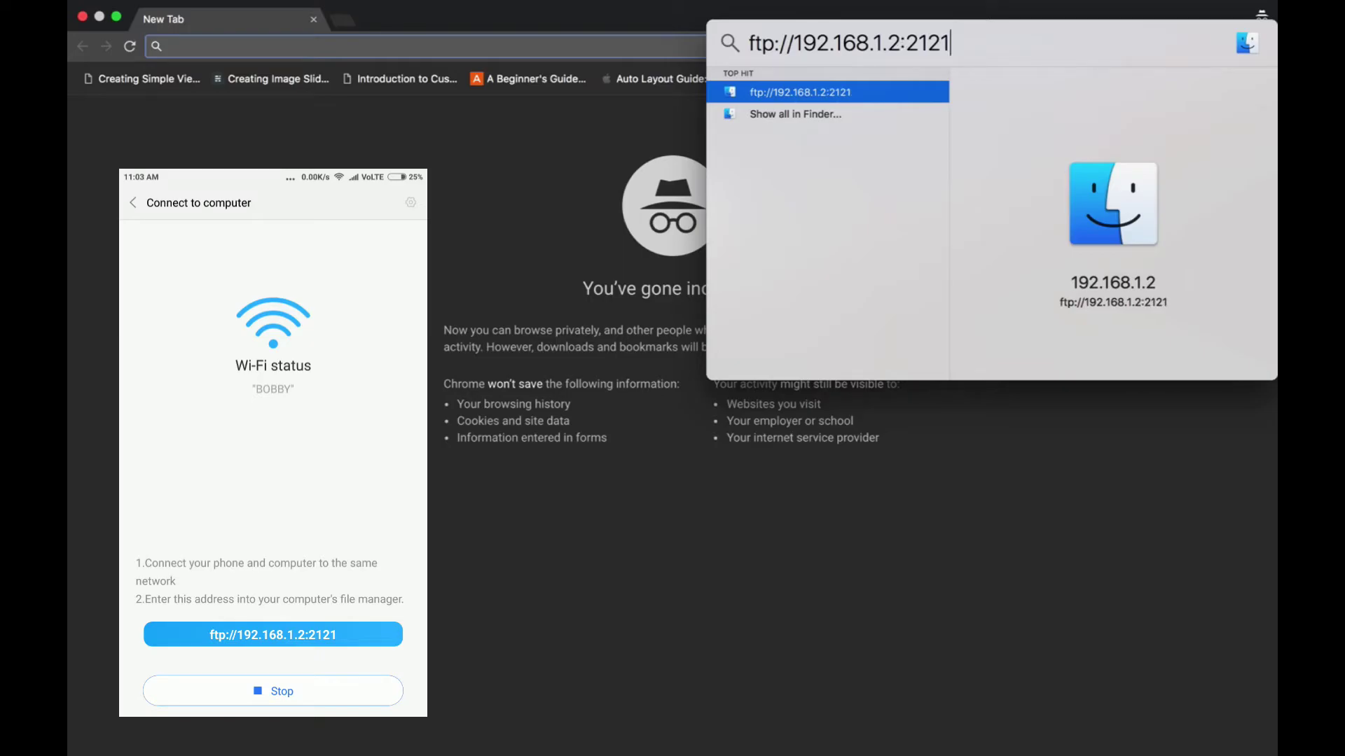
key("Return")
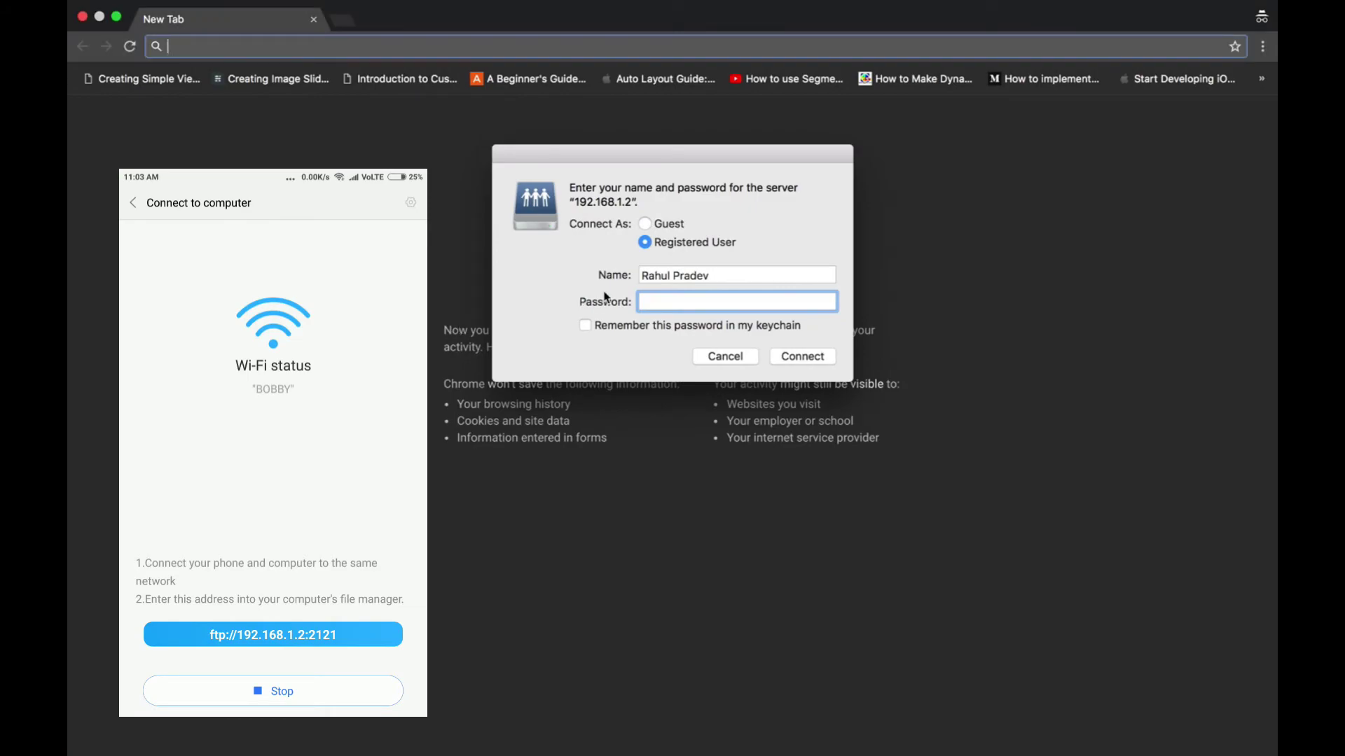
Step: Choose Guest in the 192.168.1.2 login dialog and confirm the connection
left_click(644, 224)
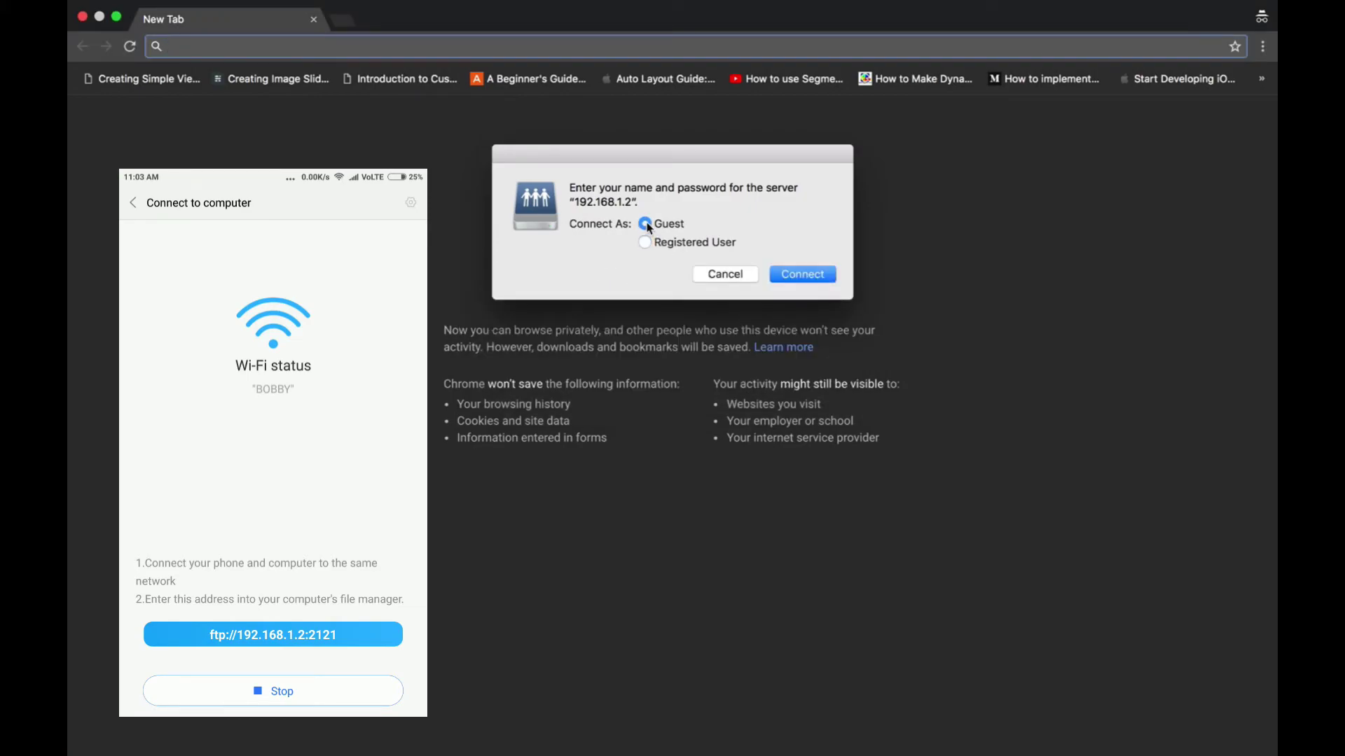
left_click(804, 274)
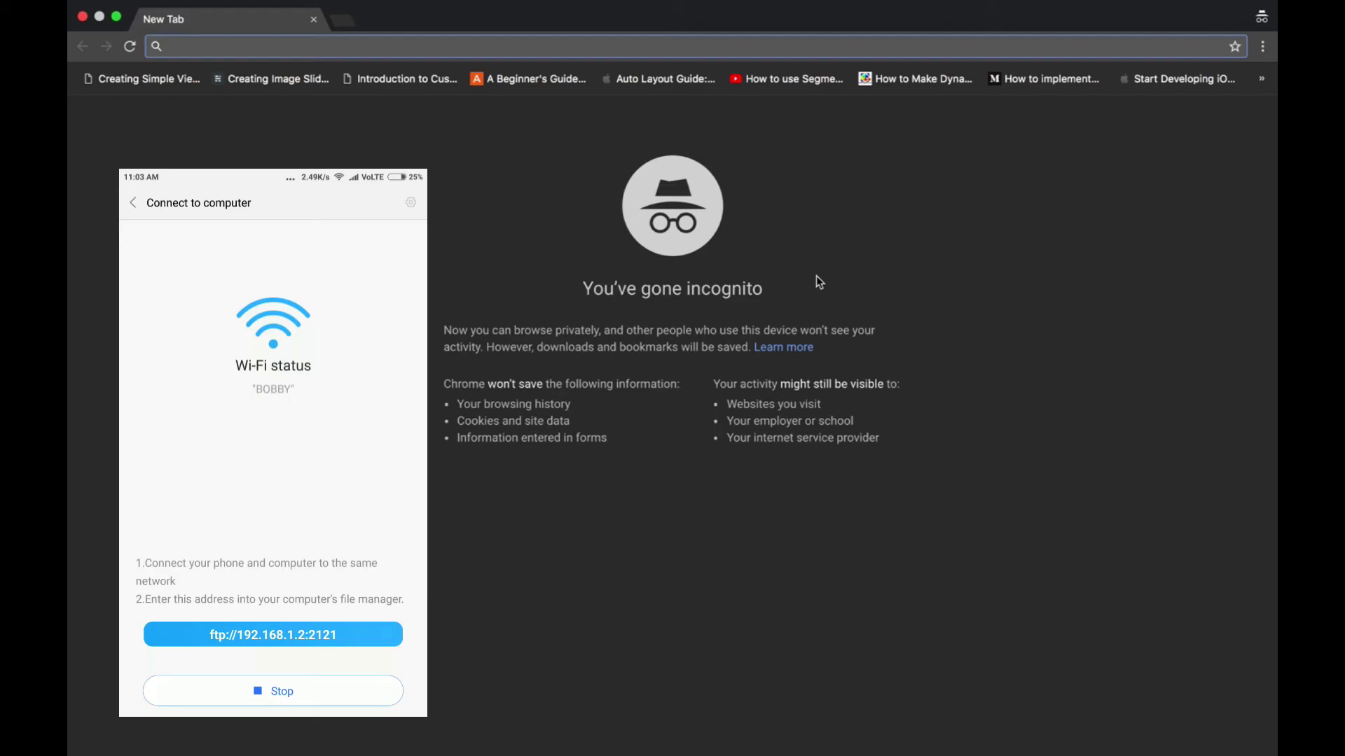
Step: Open Downloads in a maximized Finder window, then the 192.168.1.2:2121 folder under Shared
key("super+space")
type("downl")
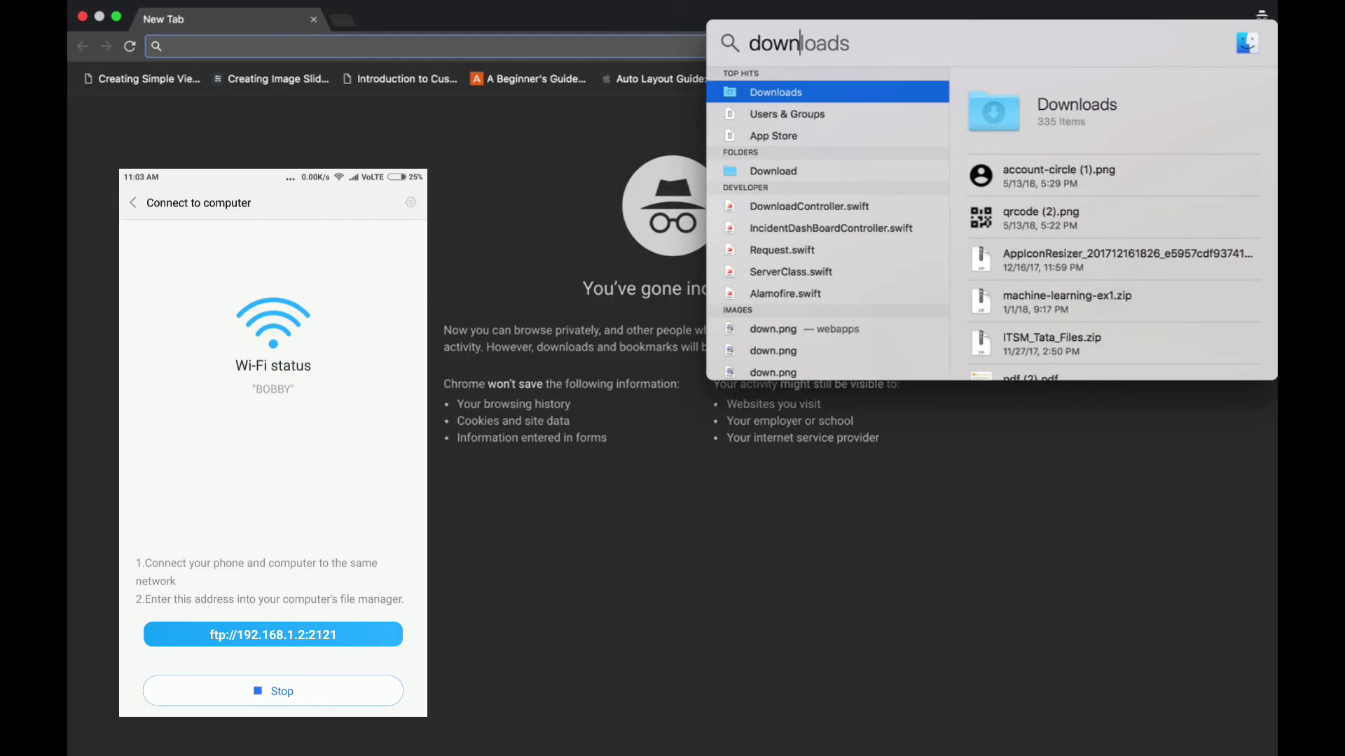
key("Return")
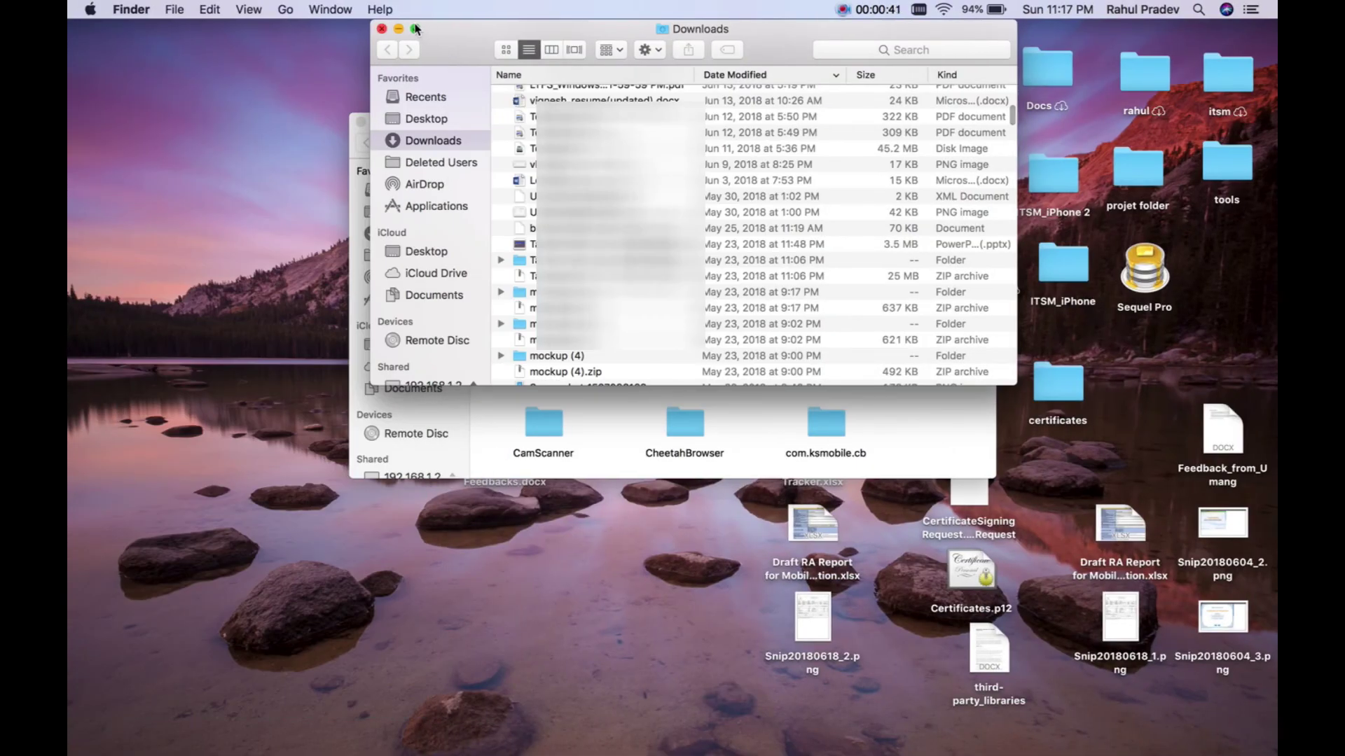
left_click(416, 28)
left_click(132, 351)
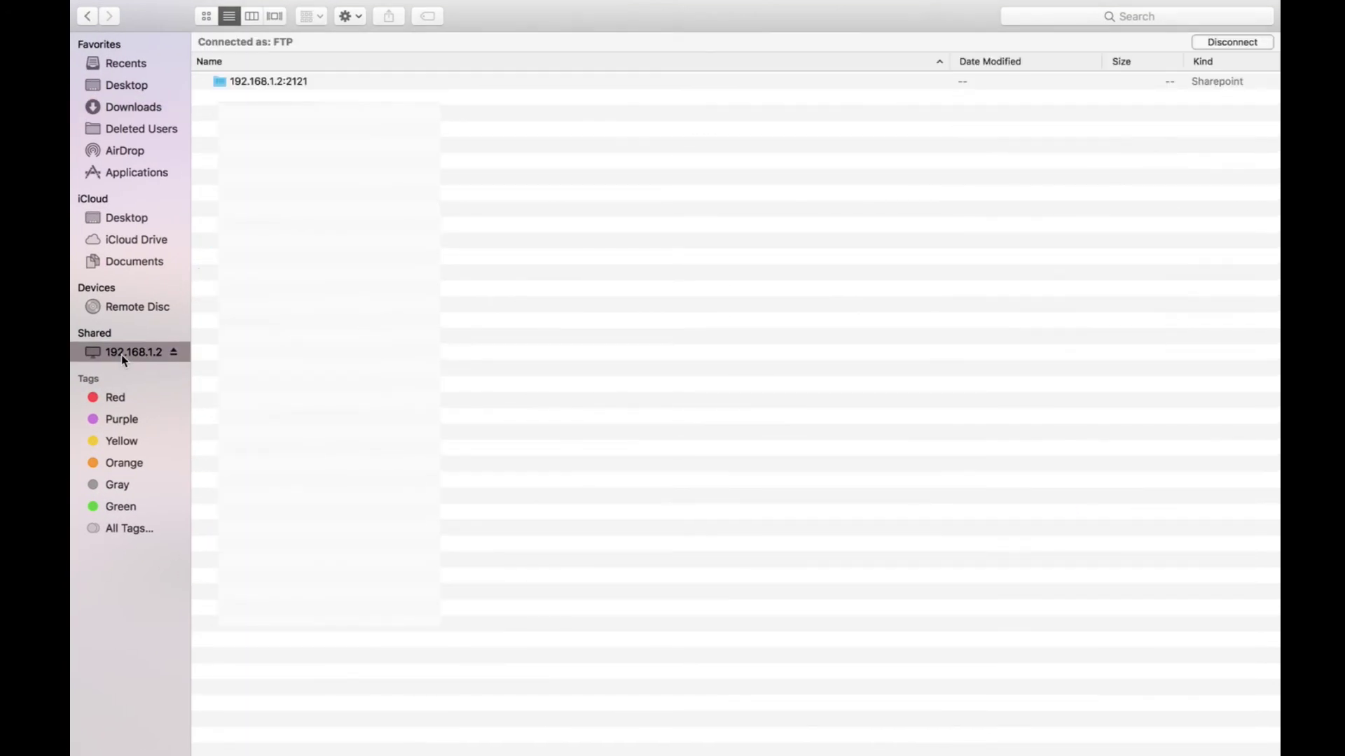
double_click(254, 84)
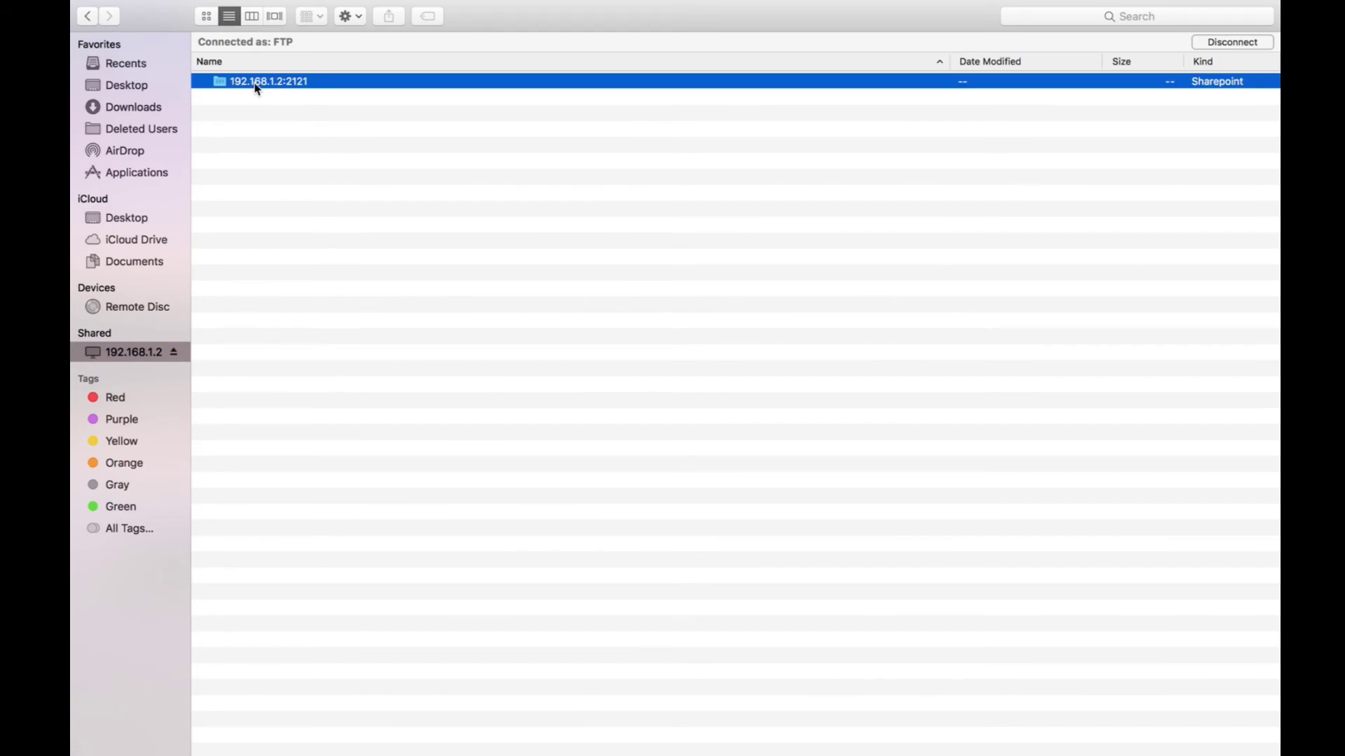
scroll(529, 511, "down", 3)
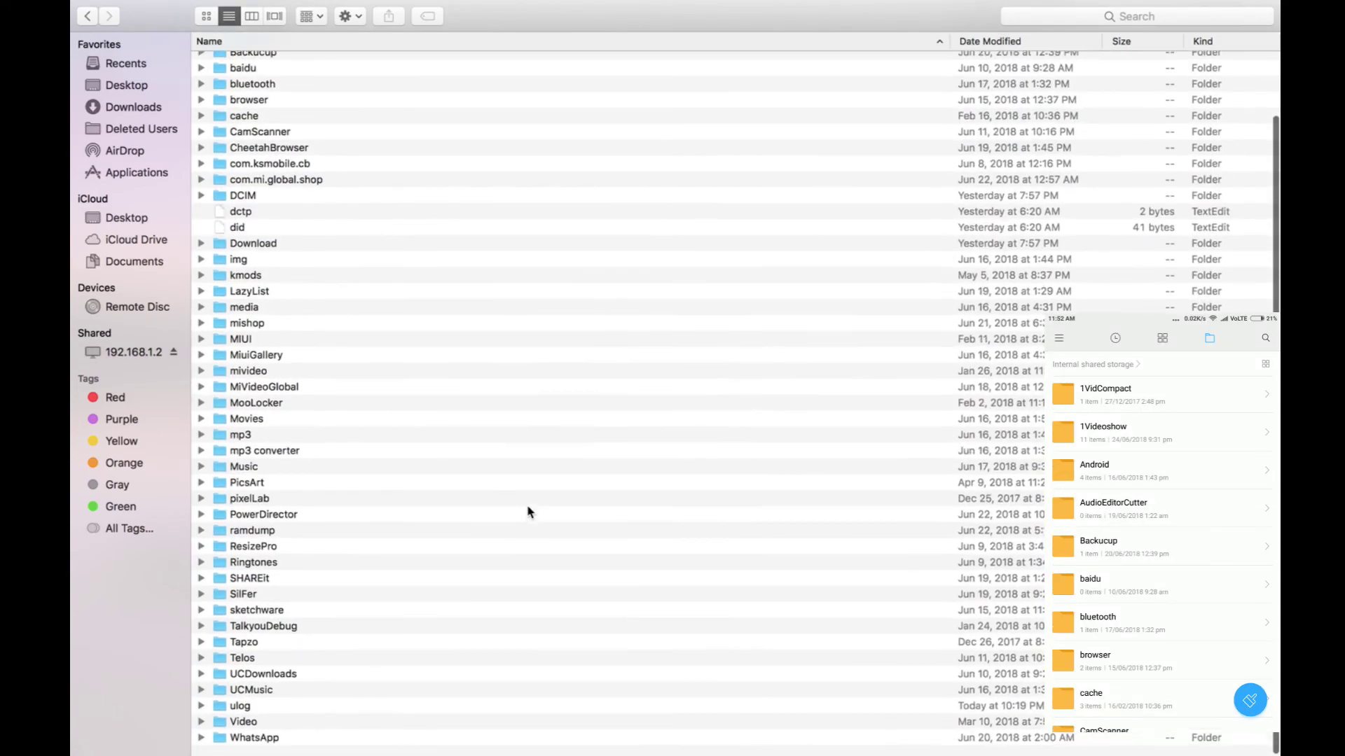
scroll(528, 512, "up", 2)
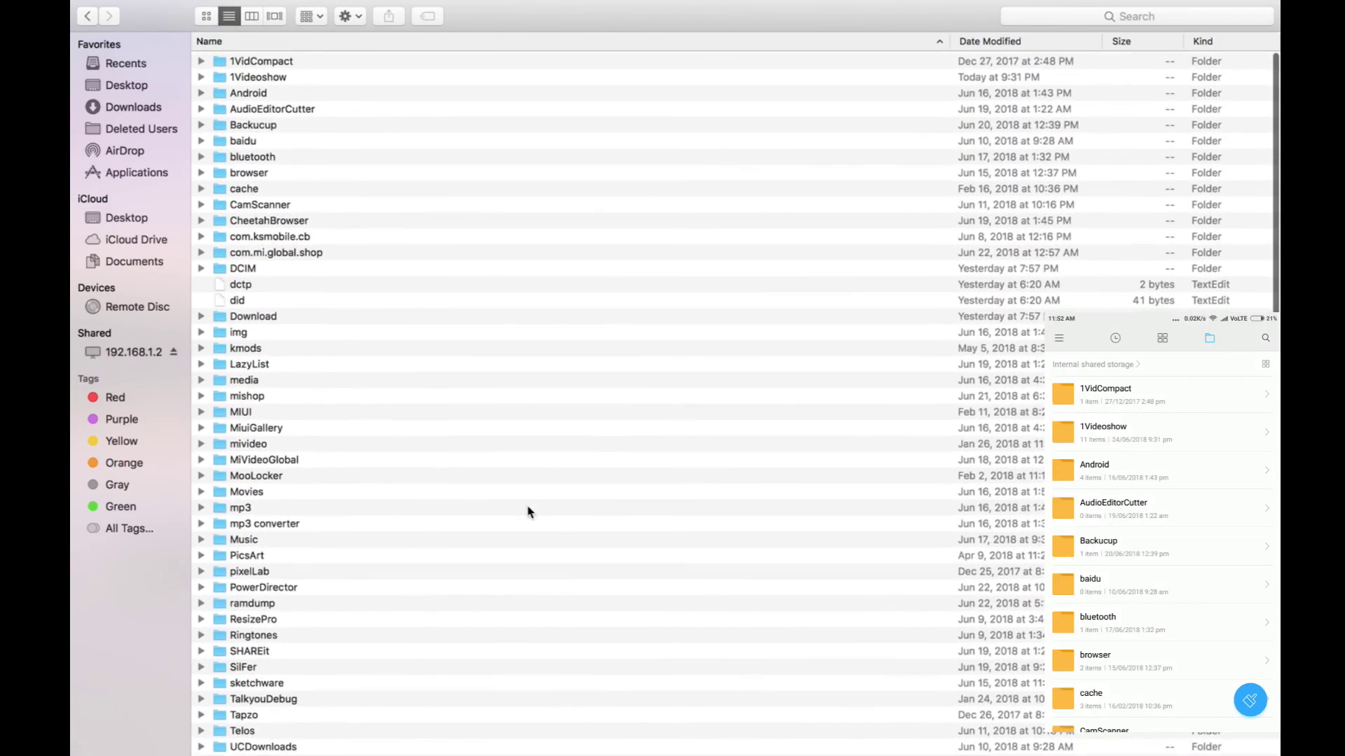